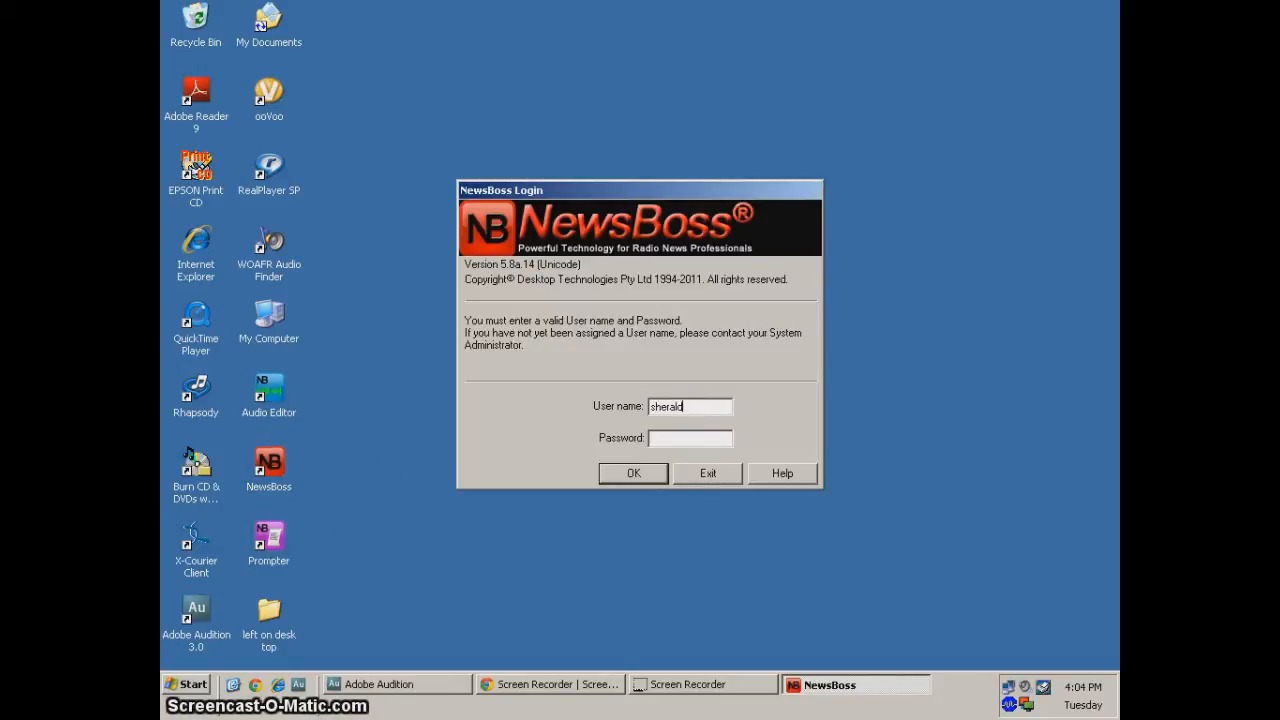
Step: Enter the account password and log in to NewsBoss
text(******)
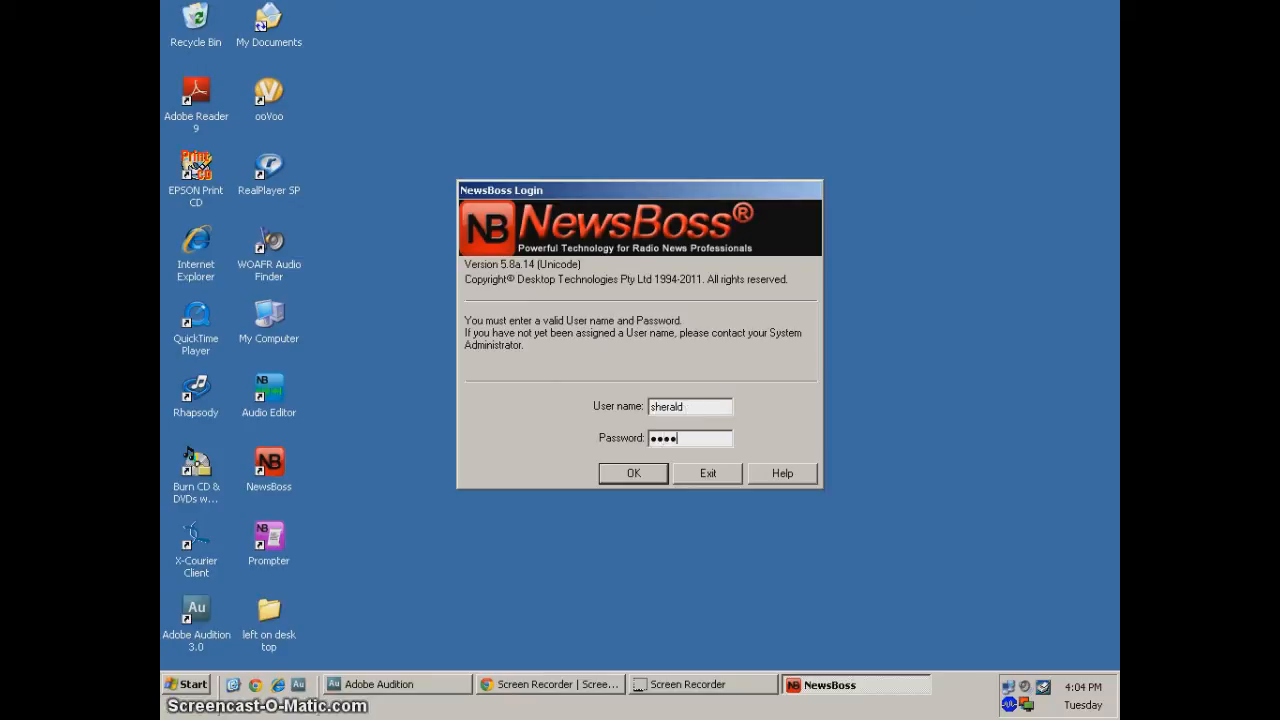
key(Return)
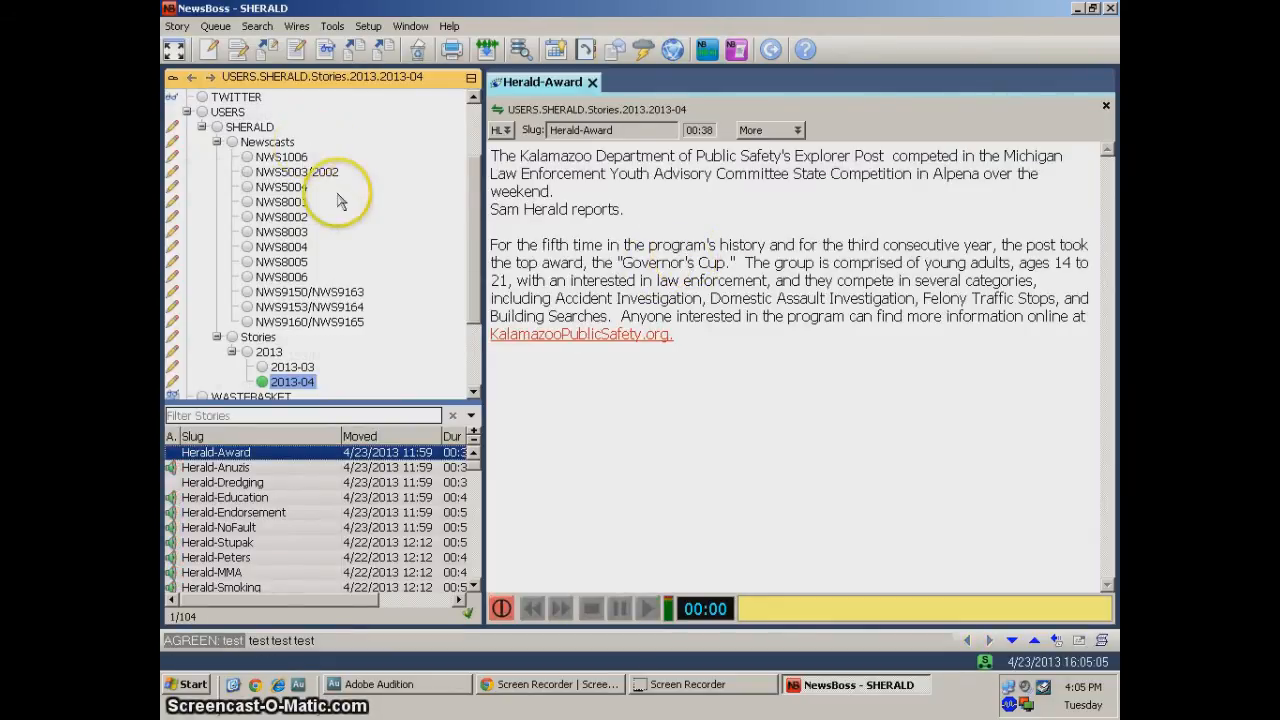
Step: Look through the queue tree and view the MetroSource Notifications and RSS queues
scroll(296, 230, up, 2)
scroll(280, 225, up, 2)
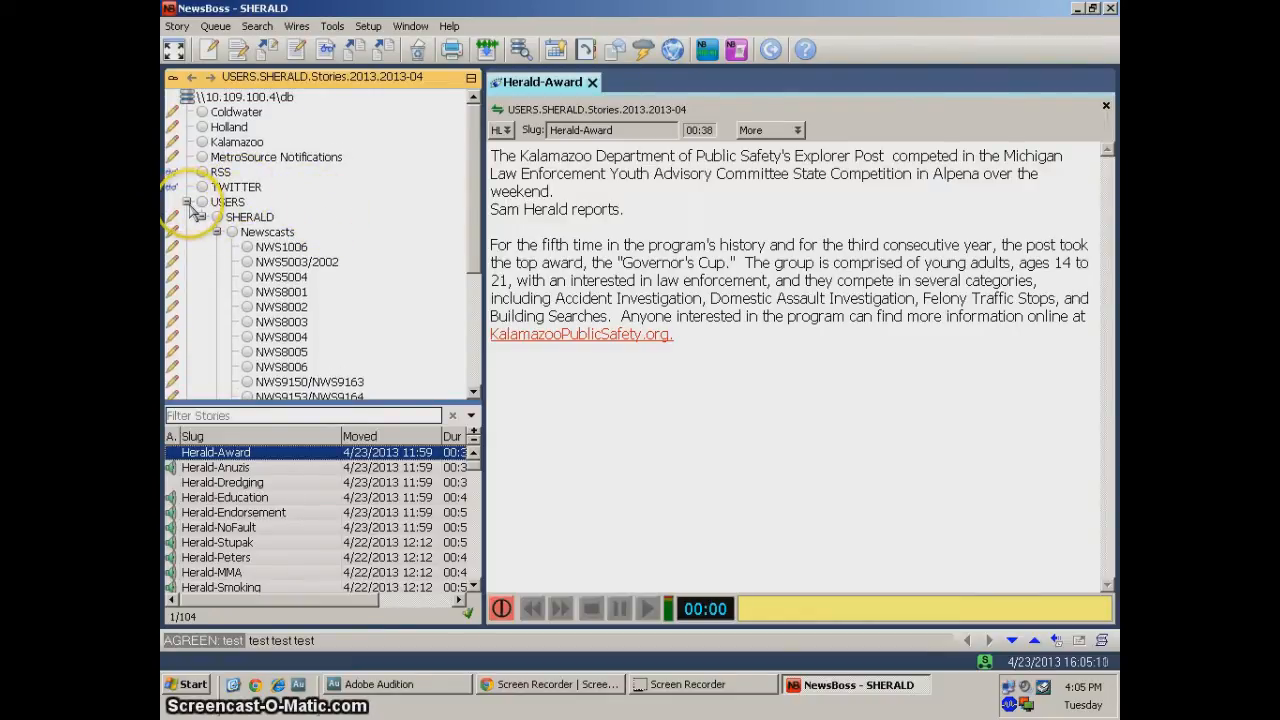
scroll(320, 226, down, 4)
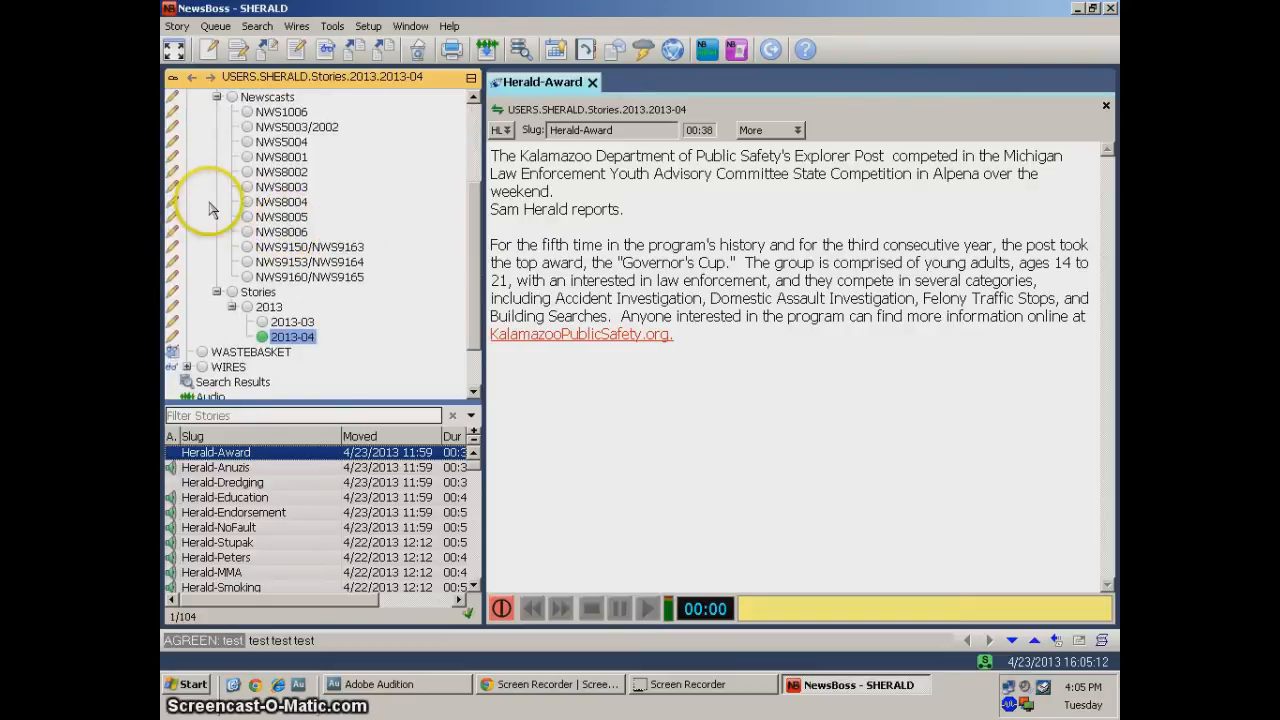
scroll(208, 213, up, 1)
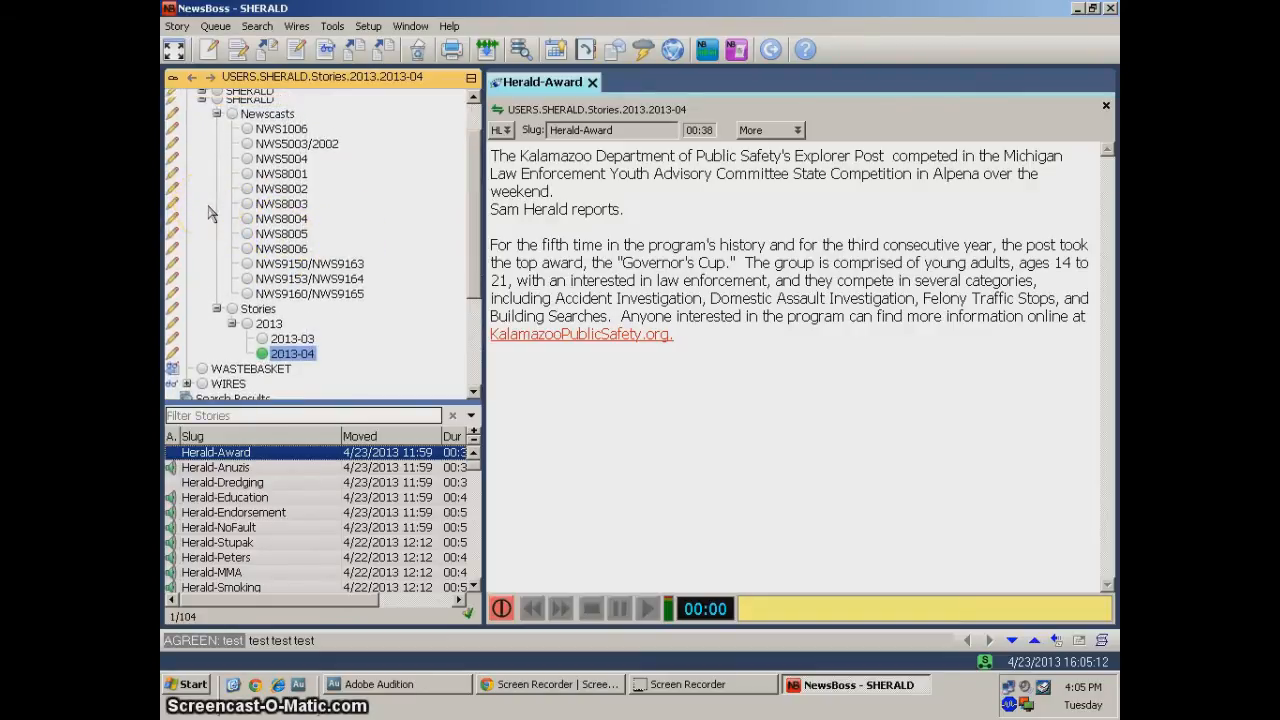
scroll(220, 122, up, 2)
click(216, 117)
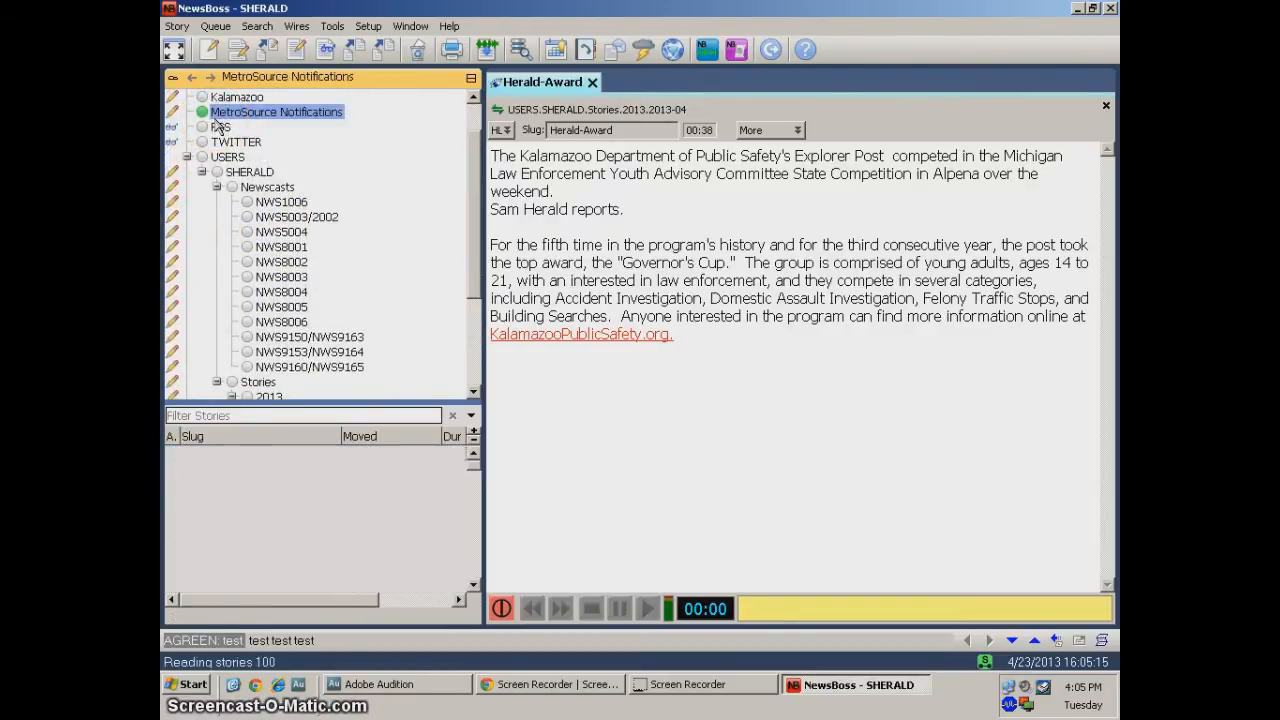
click(218, 126)
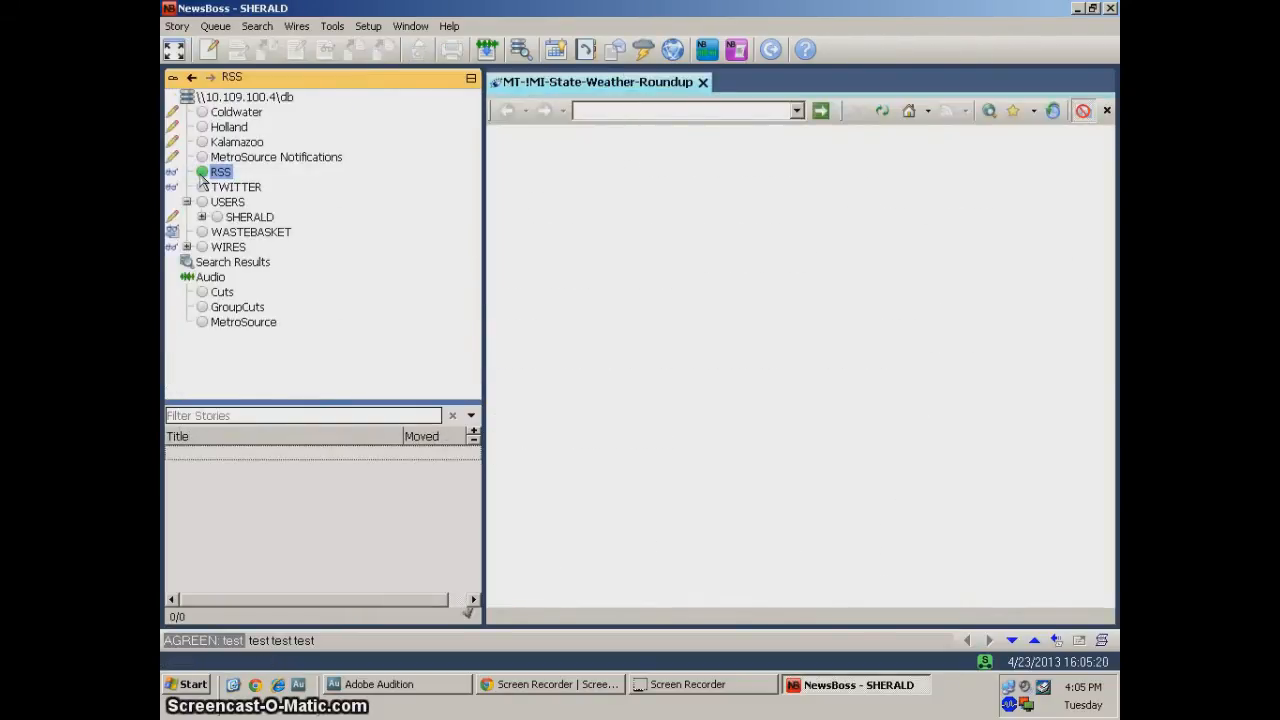
Step: Expand the personal folder under USERS and open the Kalamazoo queue
click(187, 202)
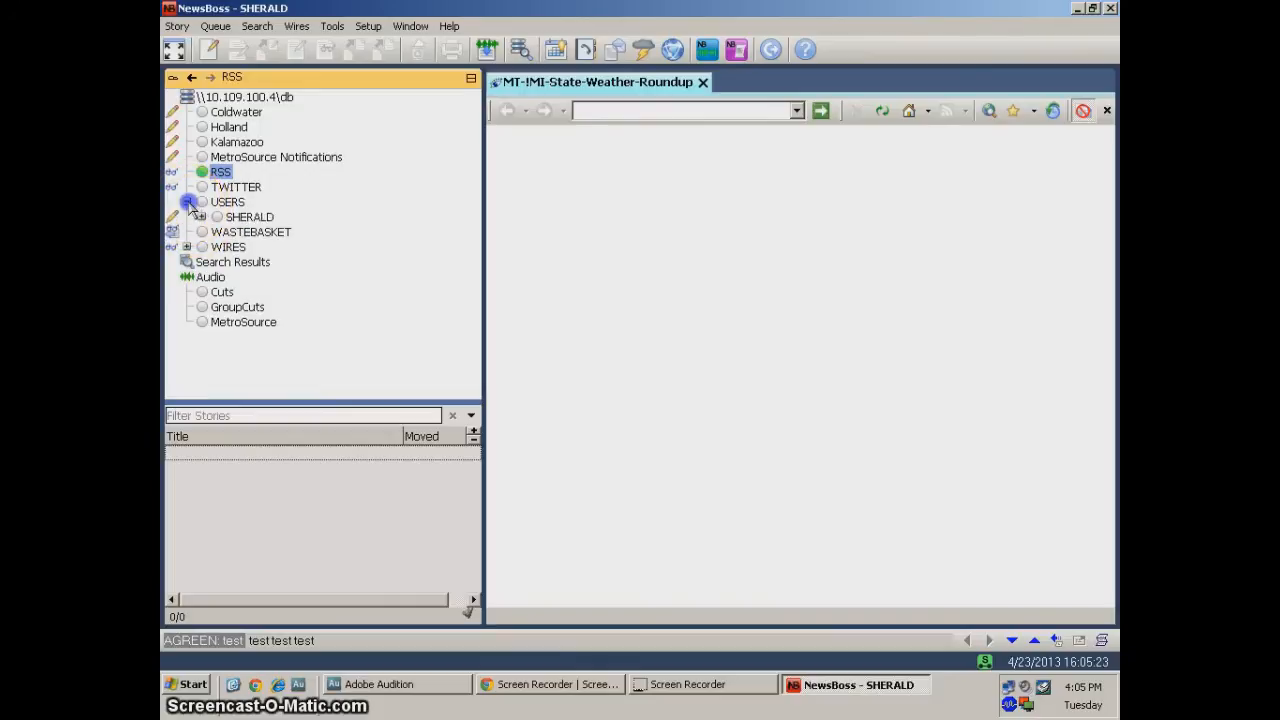
click(202, 218)
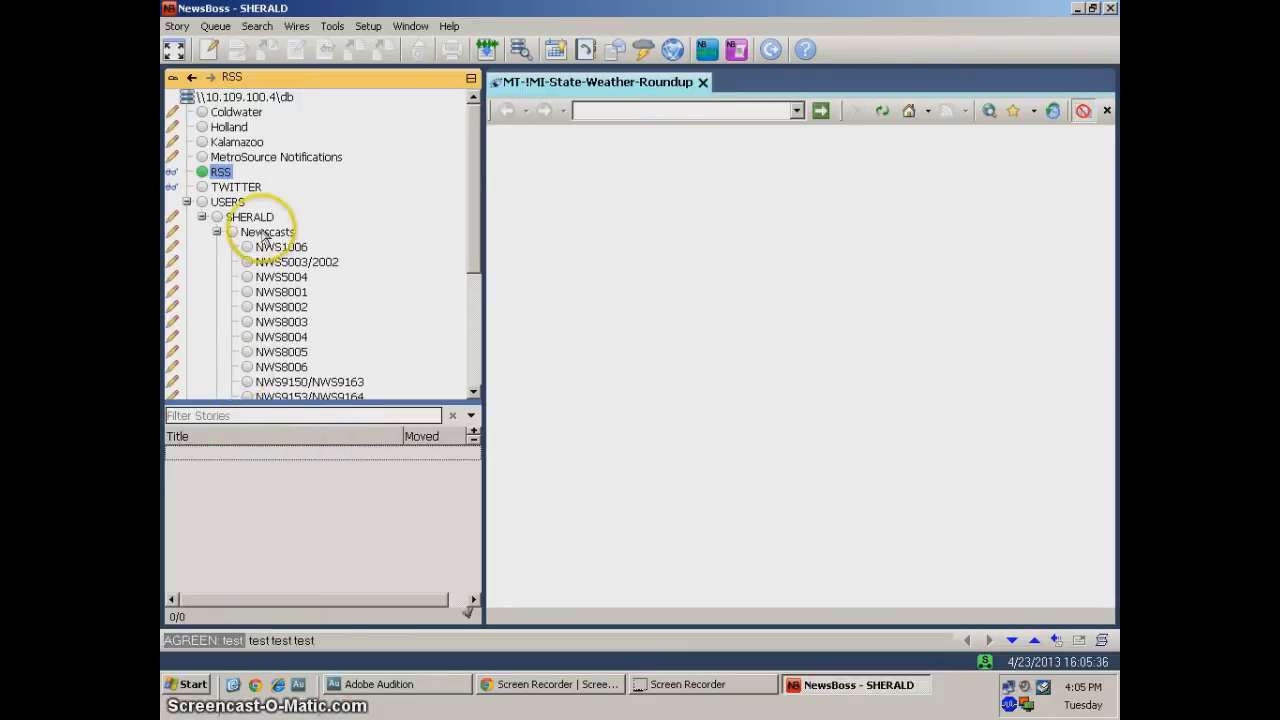
click(238, 143)
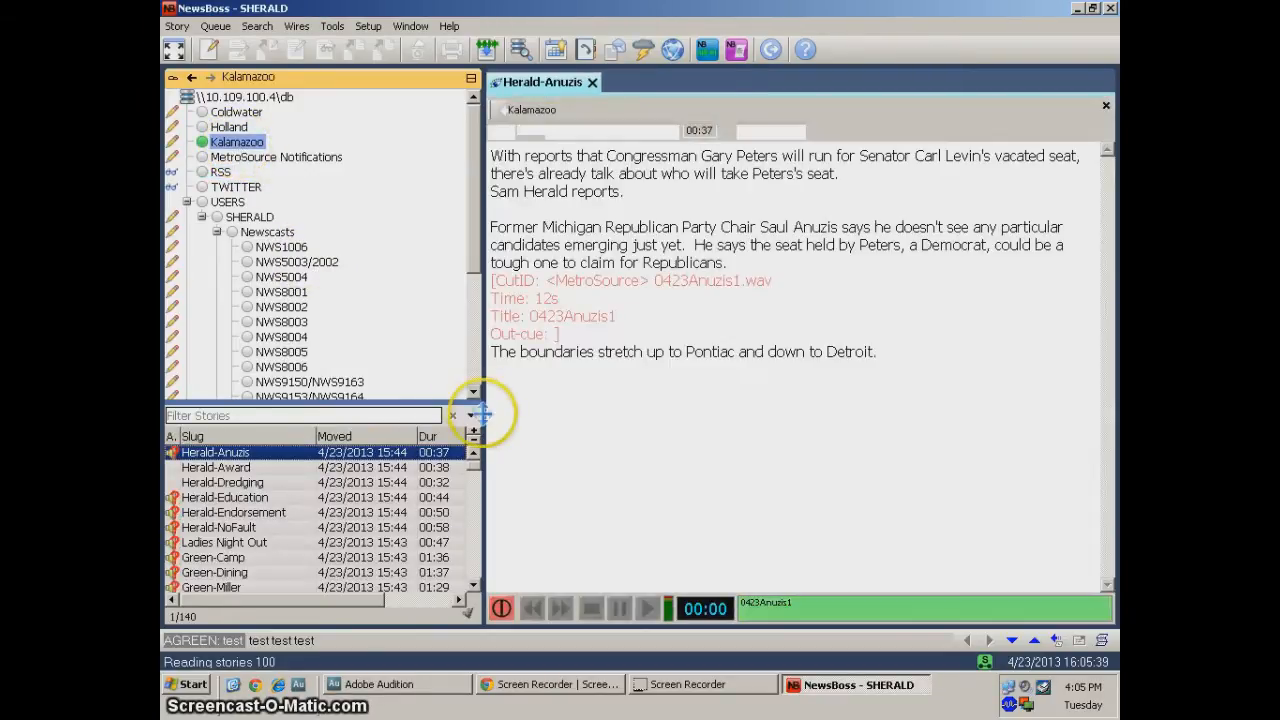
Step: Preview the dredging, Ladies Night Out and Palisades stories in the Kalamazoo queue
click(268, 483)
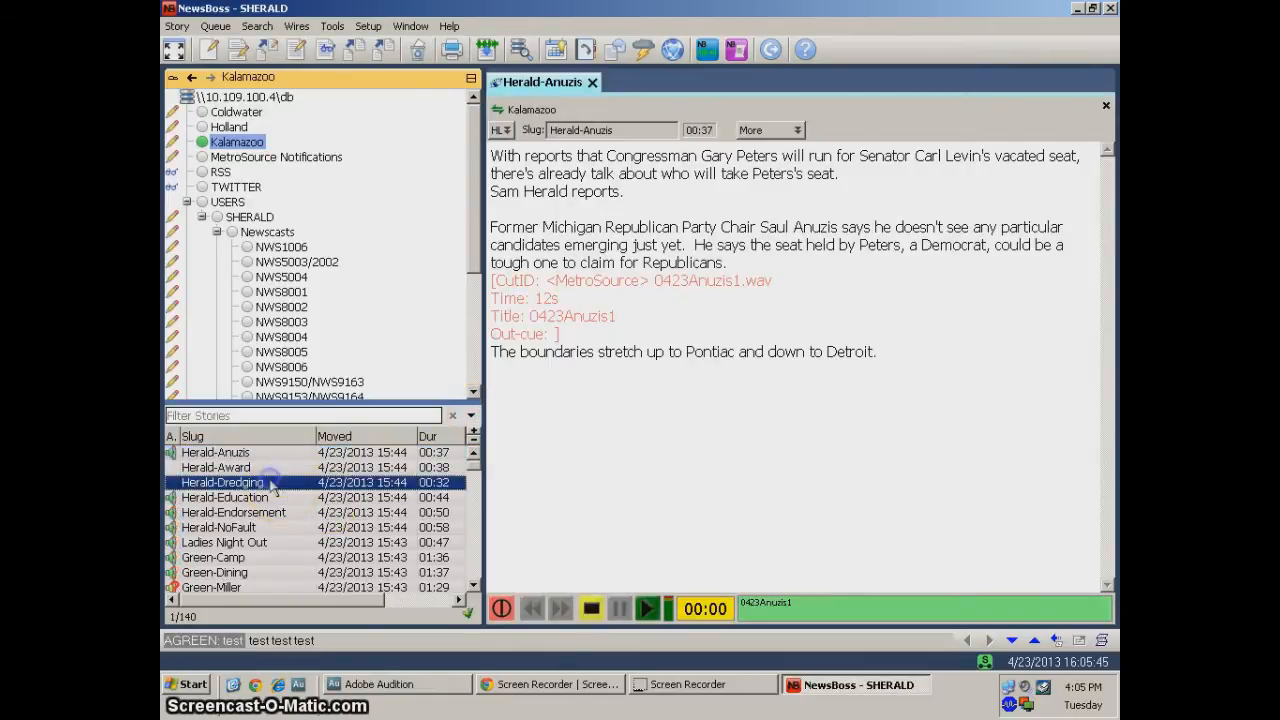
click(296, 545)
scroll(340, 520, down, 3)
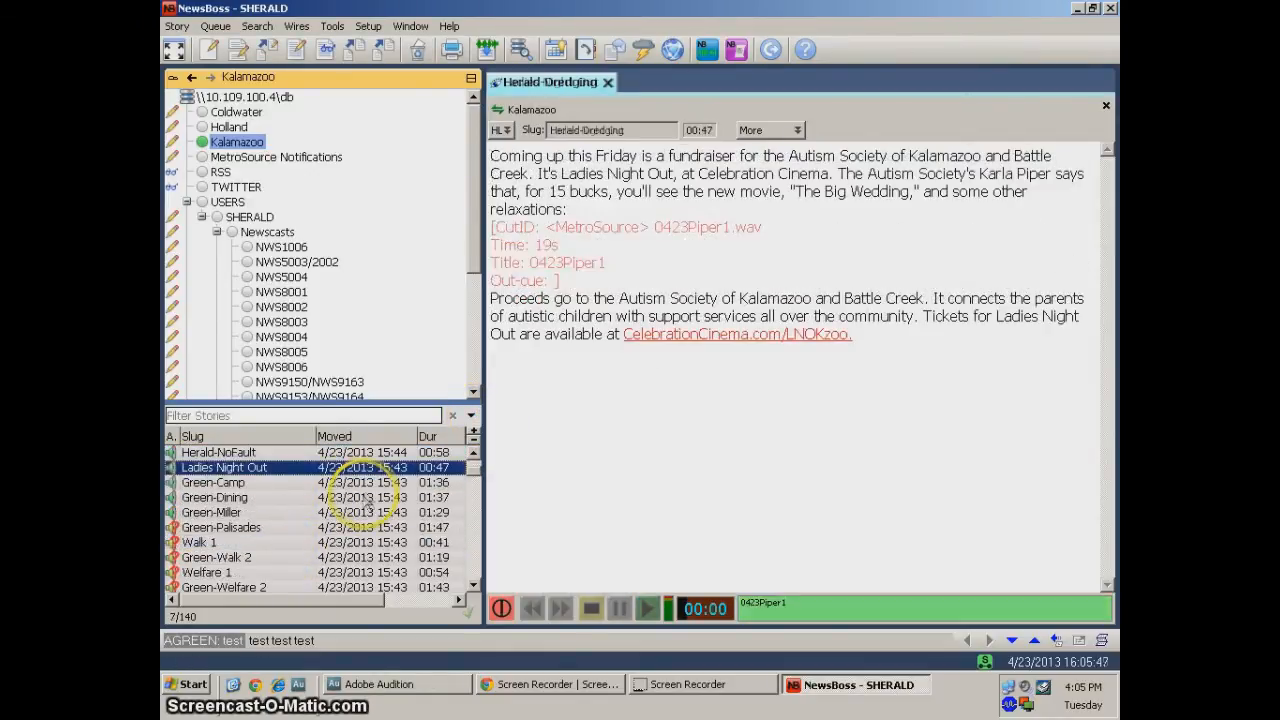
click(369, 499)
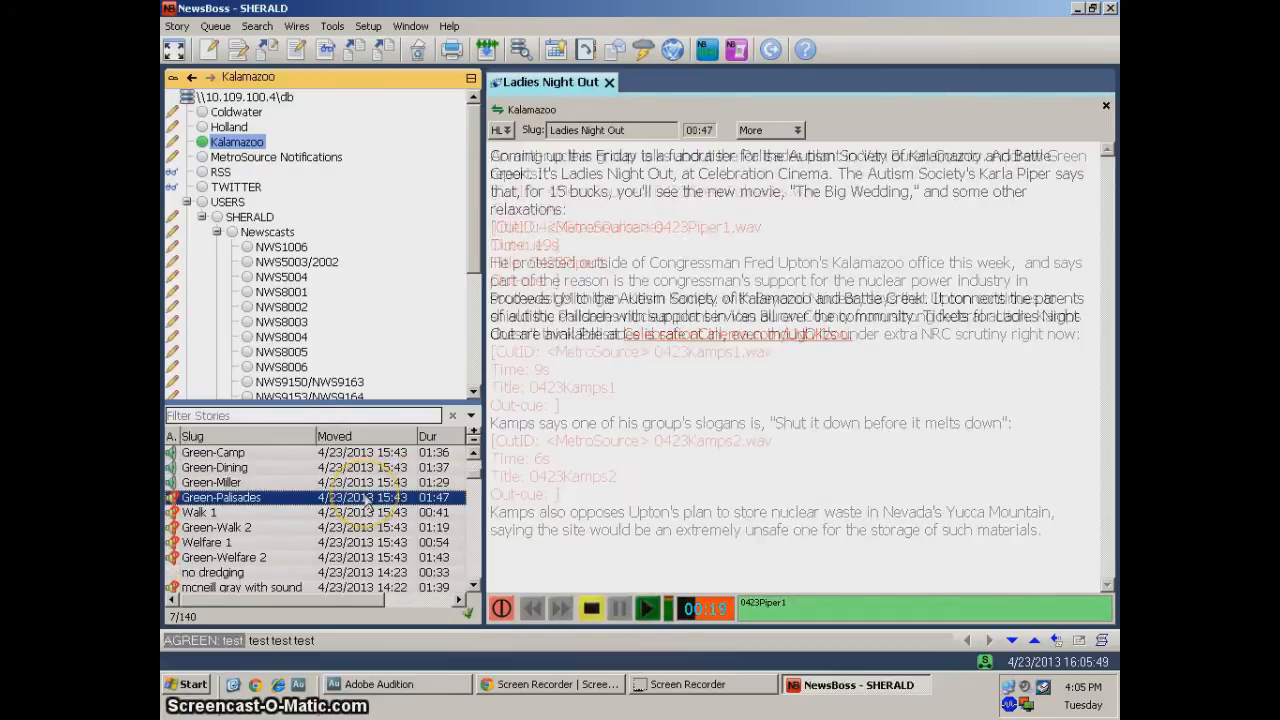
scroll(340, 505, up, 3)
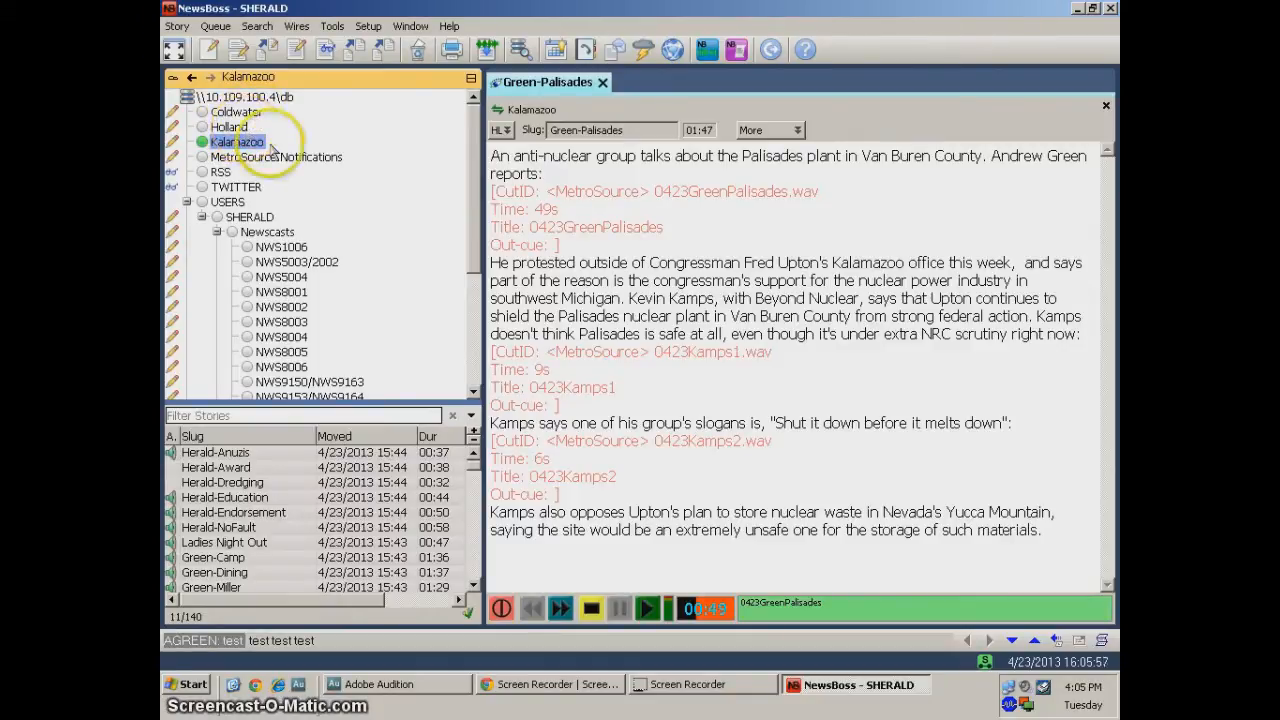
Step: Preview the education story in the Kalamazoo queue and put the focus in its text
click(310, 499)
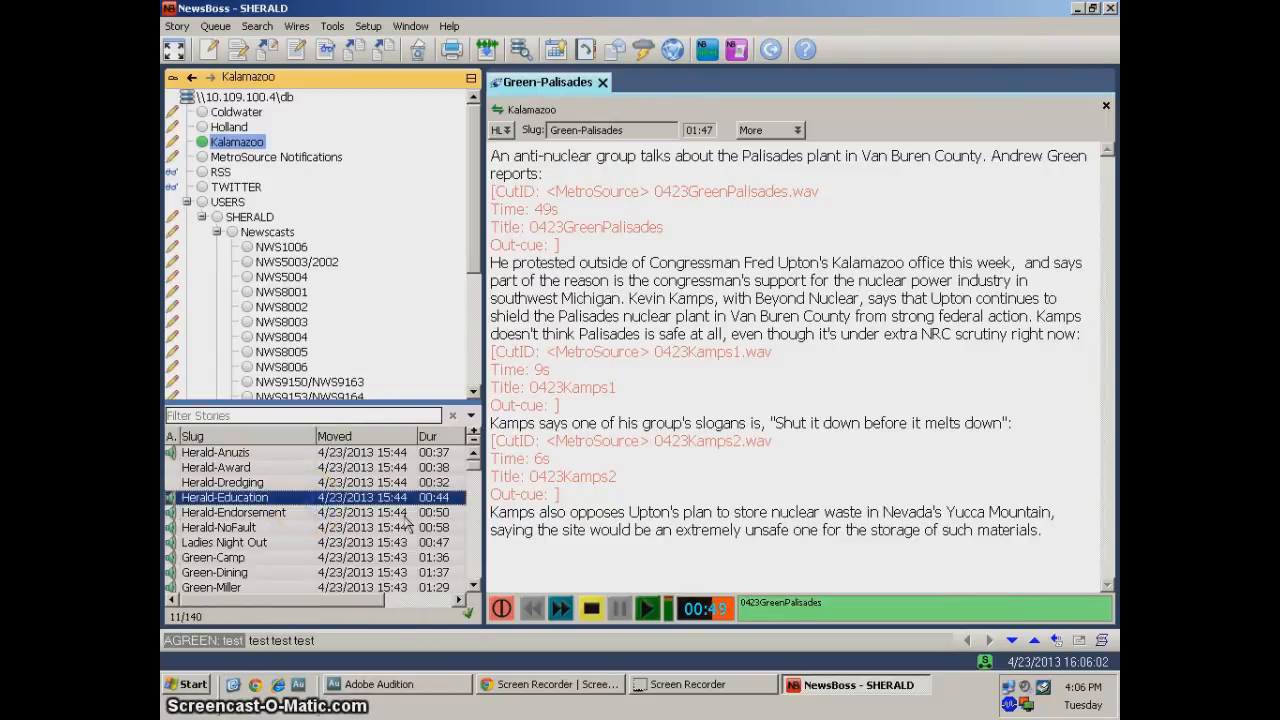
scroll(400, 520, down, 3)
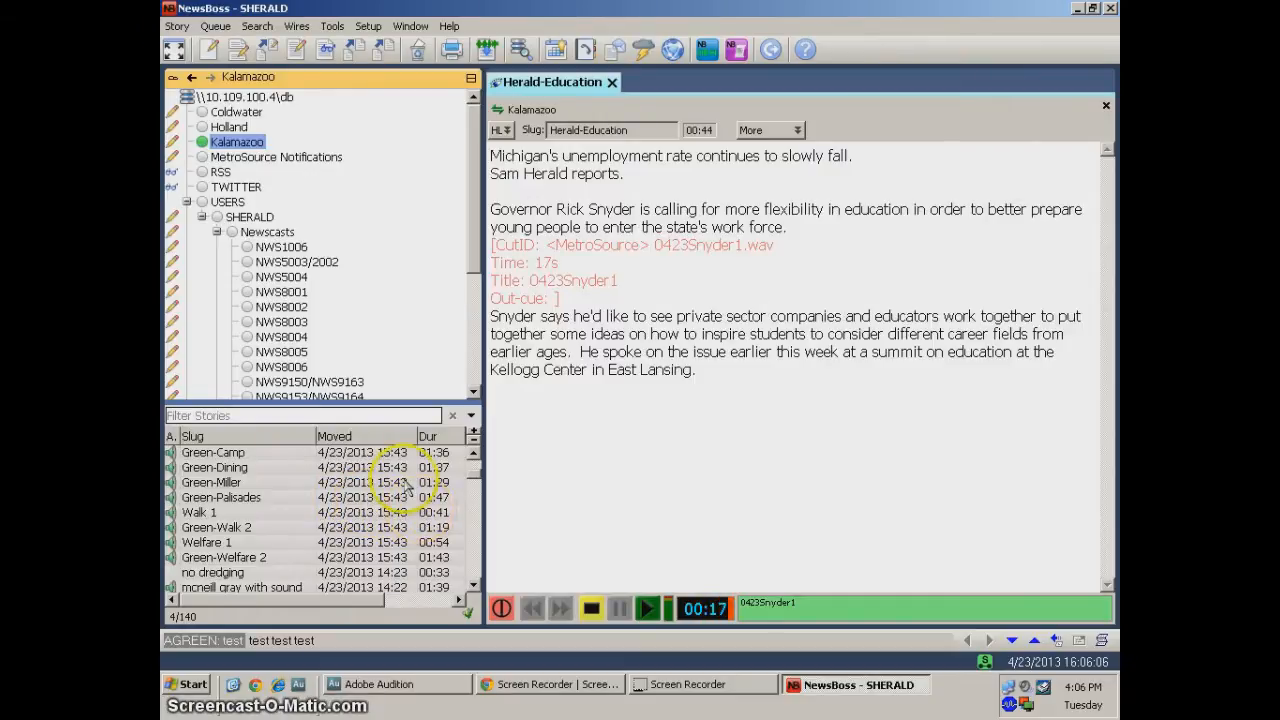
scroll(404, 489, up, 2)
scroll(403, 493, up, 1)
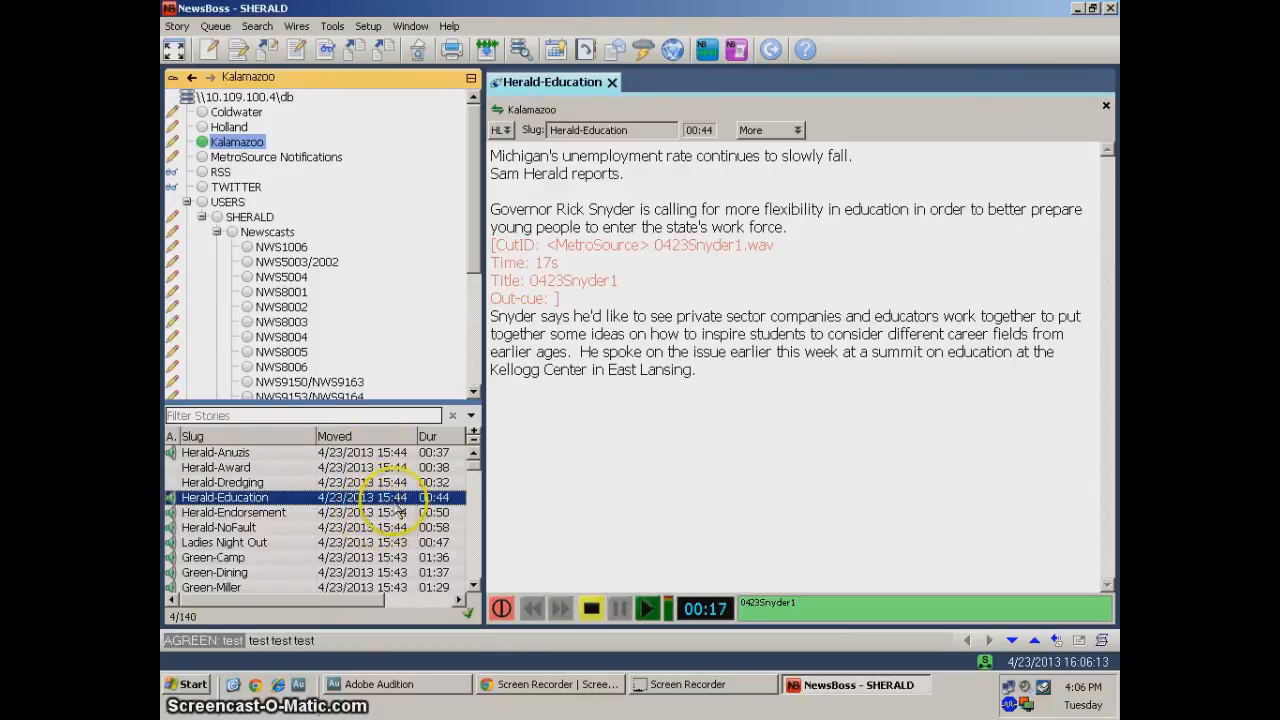
click(788, 356)
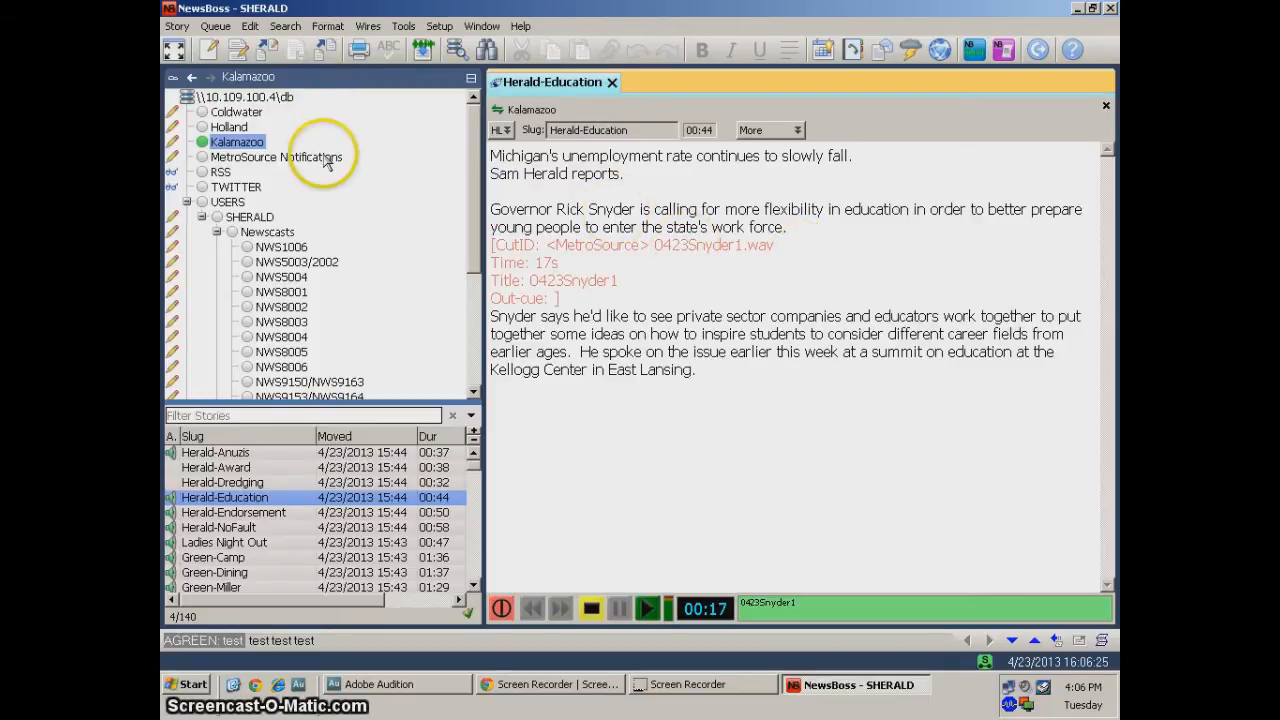
Step: View the contents of the TWITTER queue
click(360, 198)
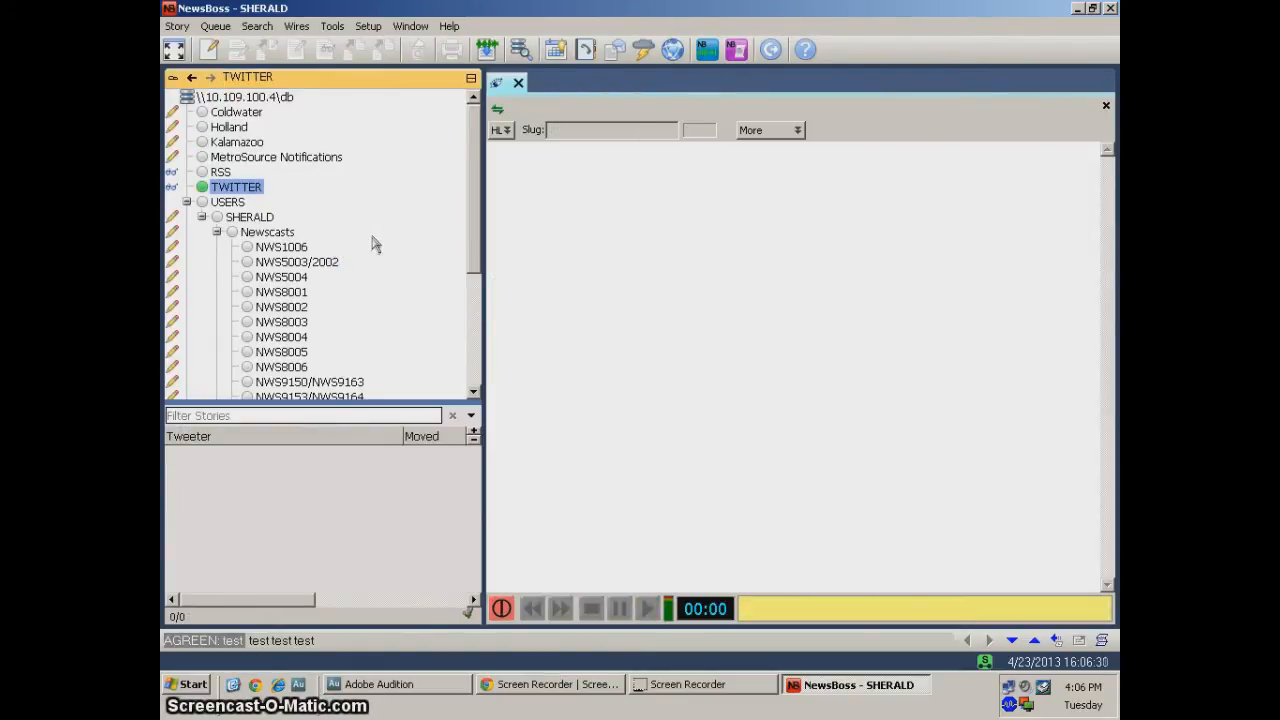
click(307, 568)
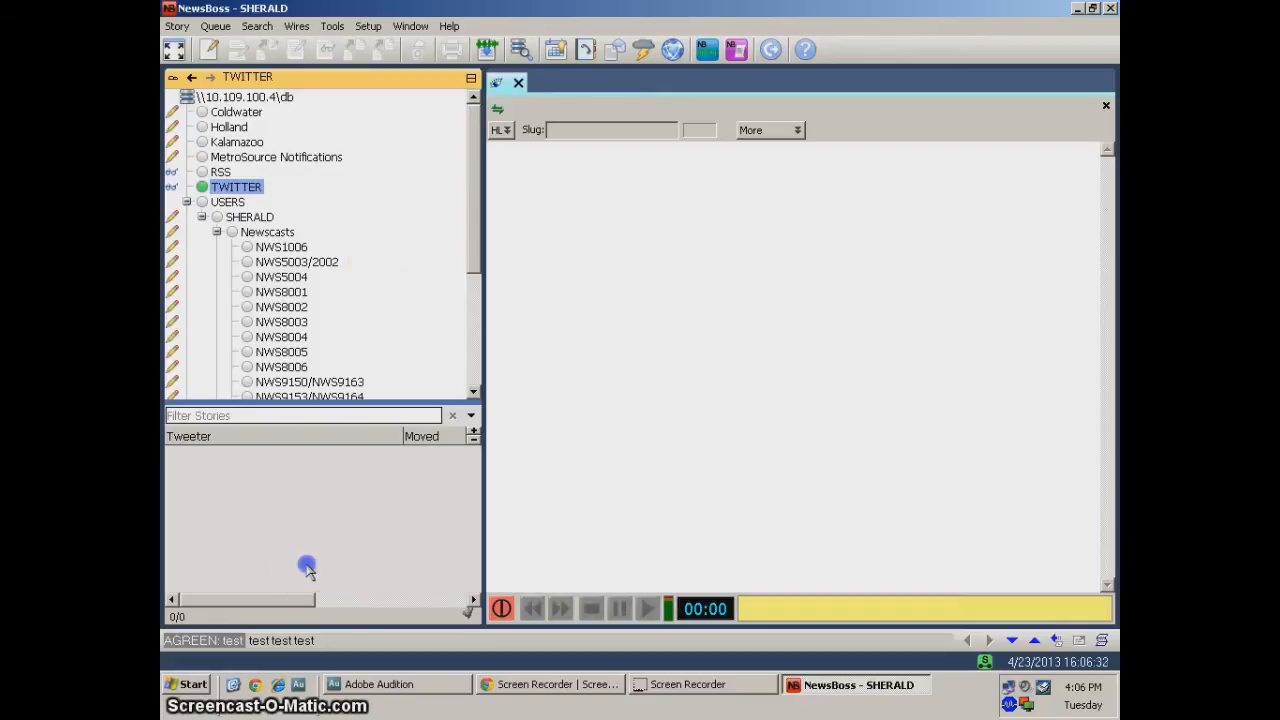
Step: Return to the Kalamazoo queue and open its first story, about Anuzis, for editing
click(240, 143)
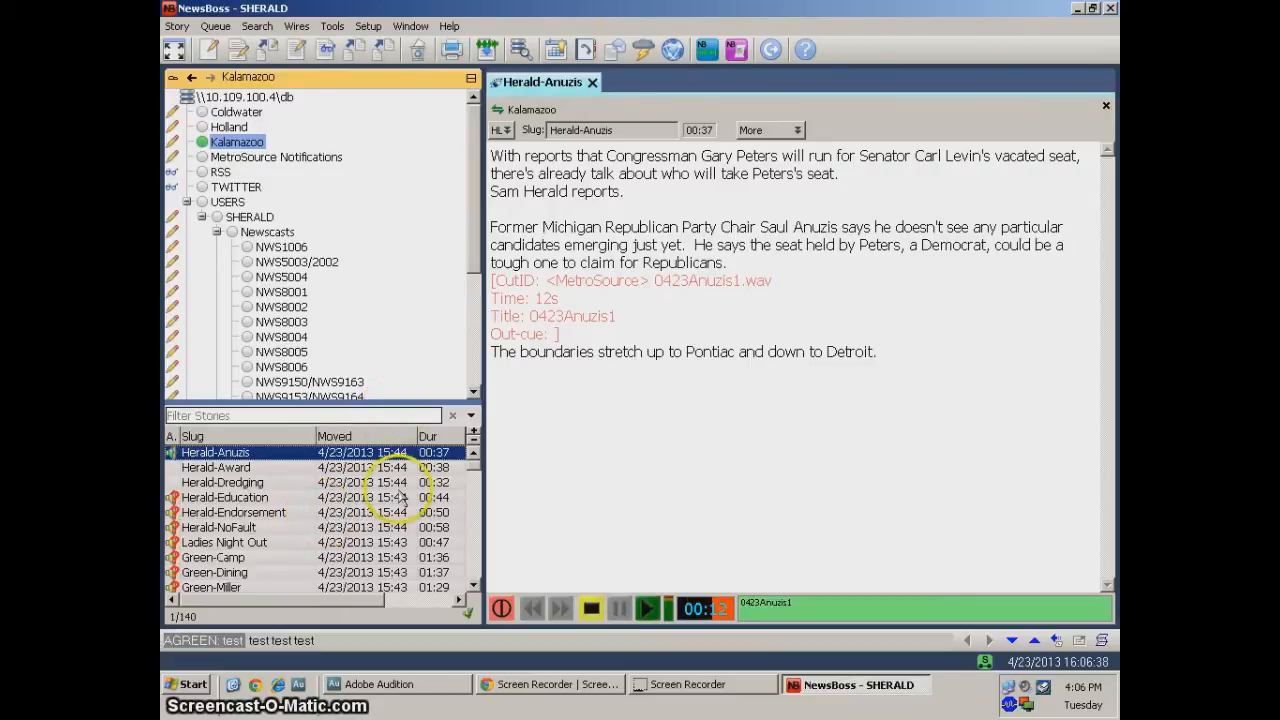
click(826, 410)
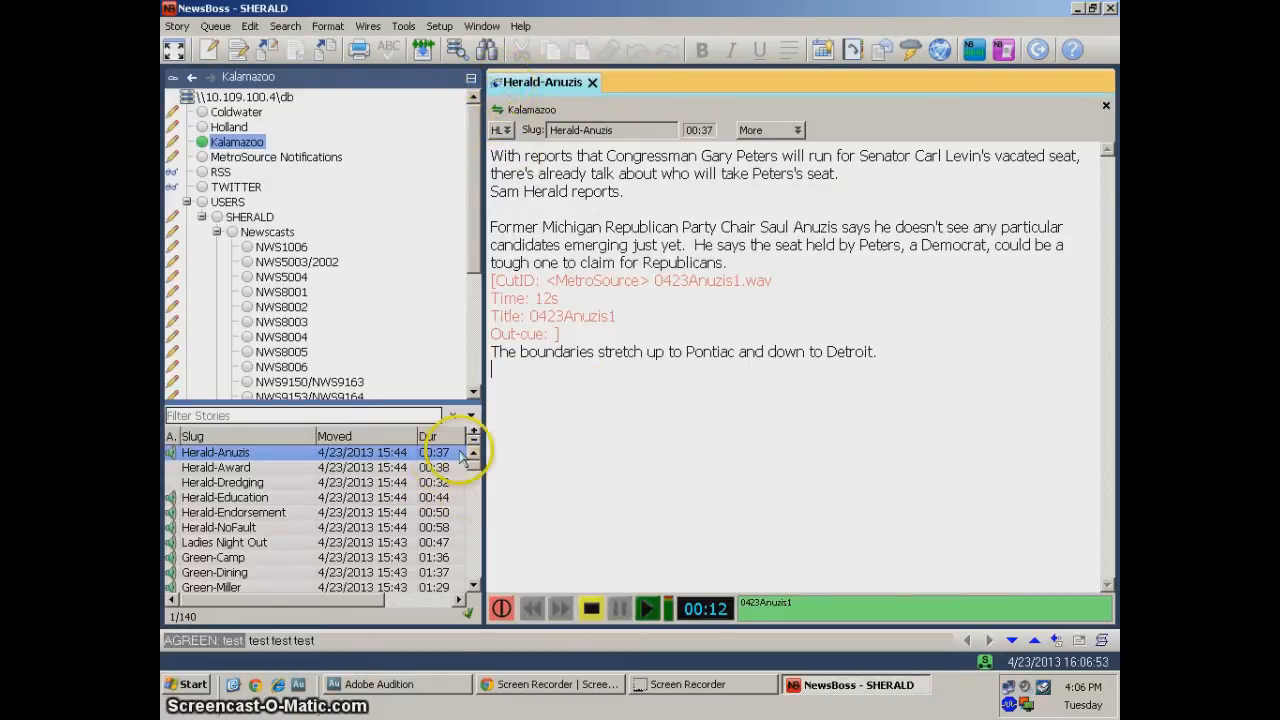
click(278, 453)
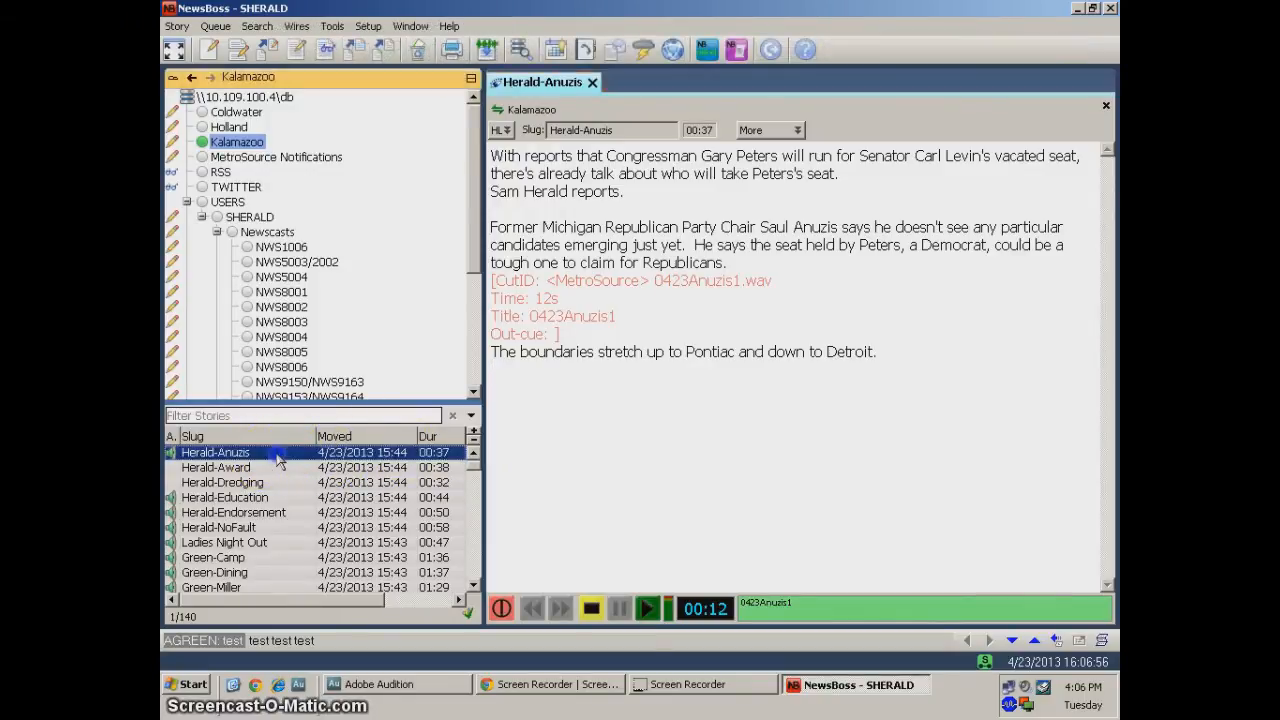
double_click(278, 454)
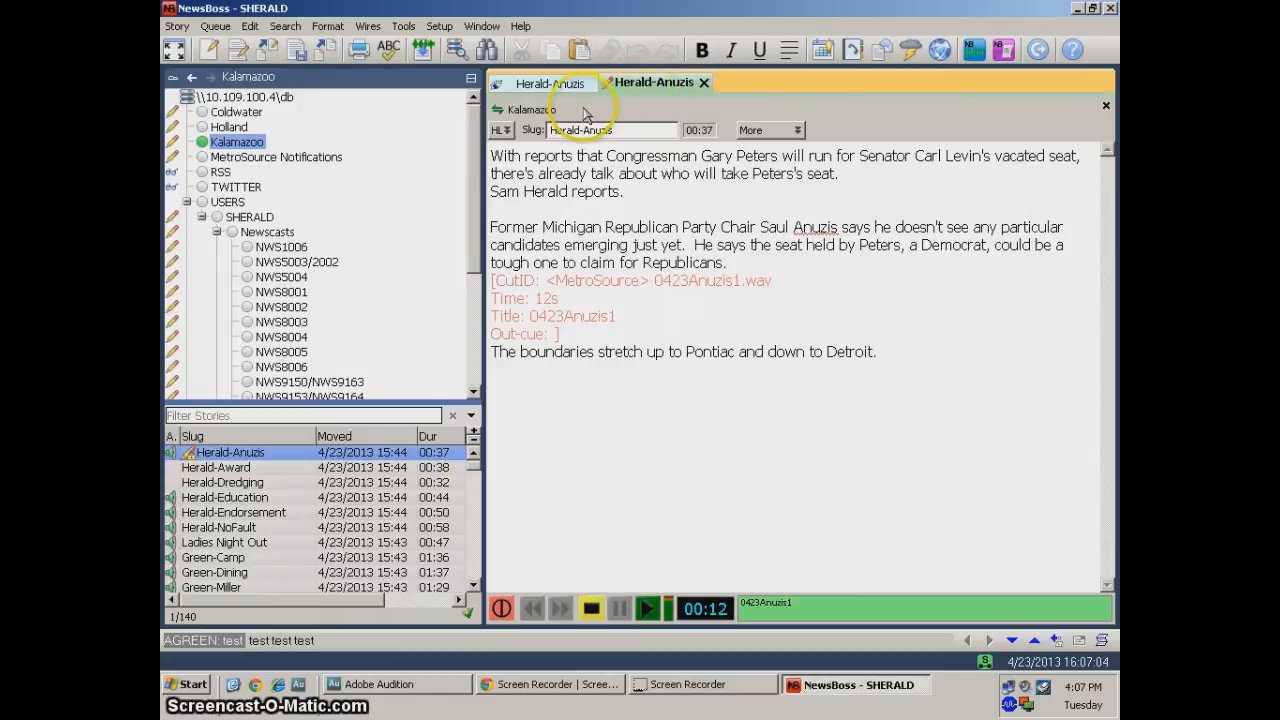
Step: Preview the no-fault story in the reading tab, compare it with the Anuzis editing tab, and close the editing tab
click(550, 85)
click(277, 527)
click(553, 118)
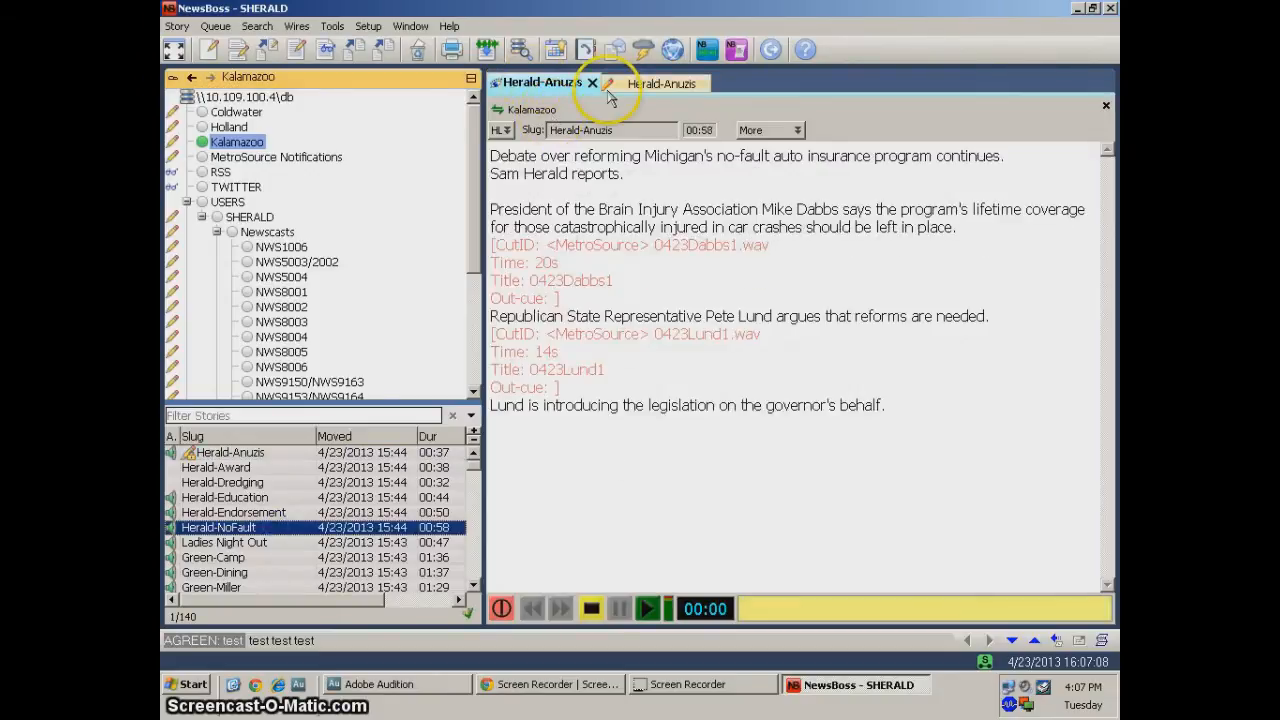
click(664, 86)
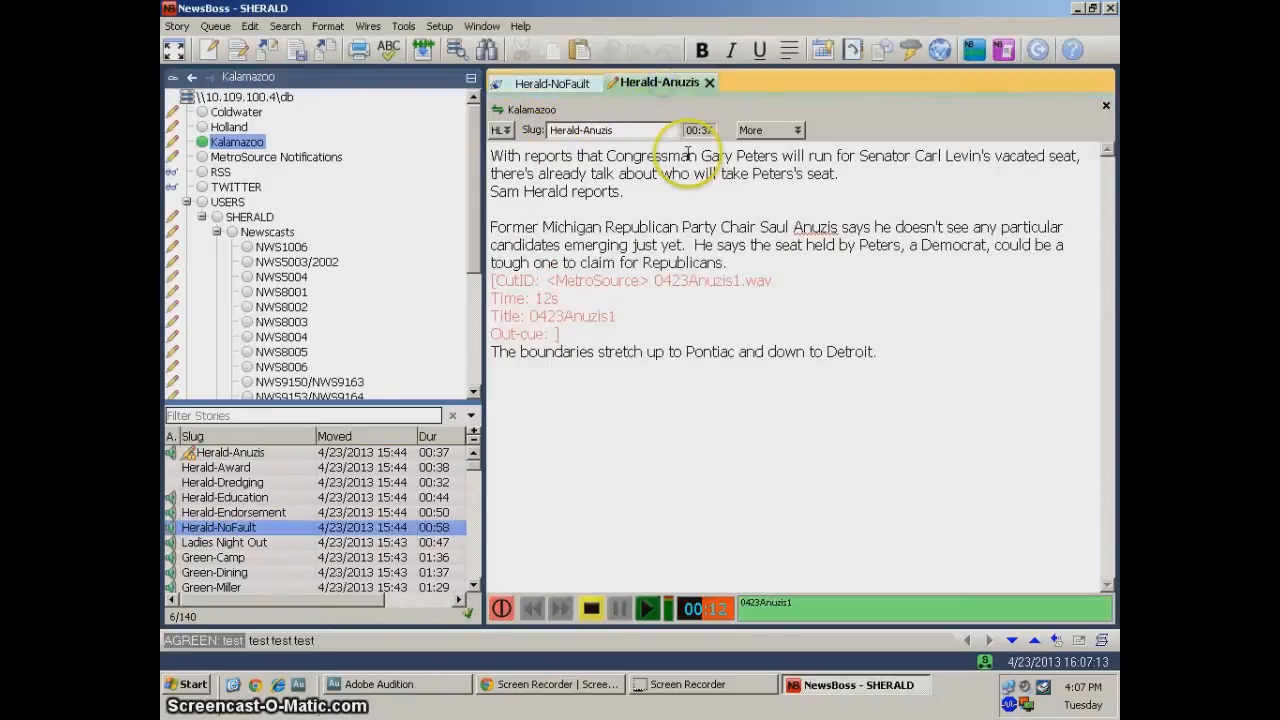
click(537, 84)
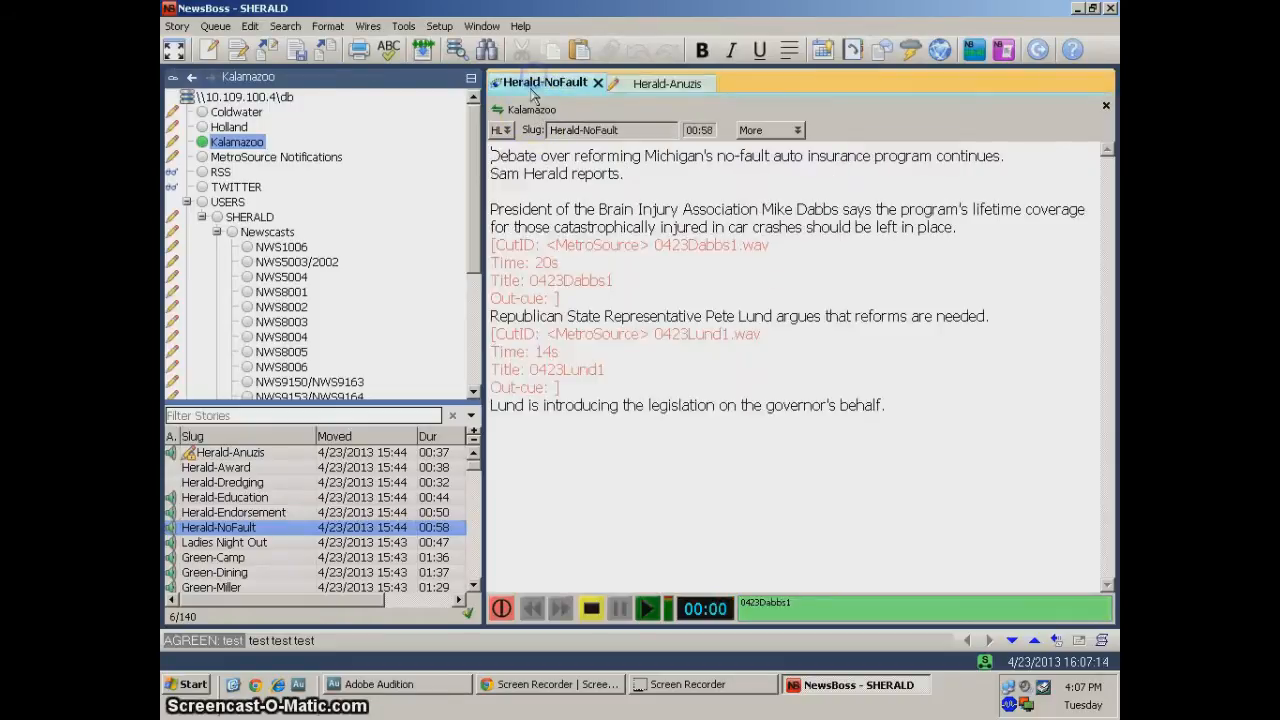
click(670, 85)
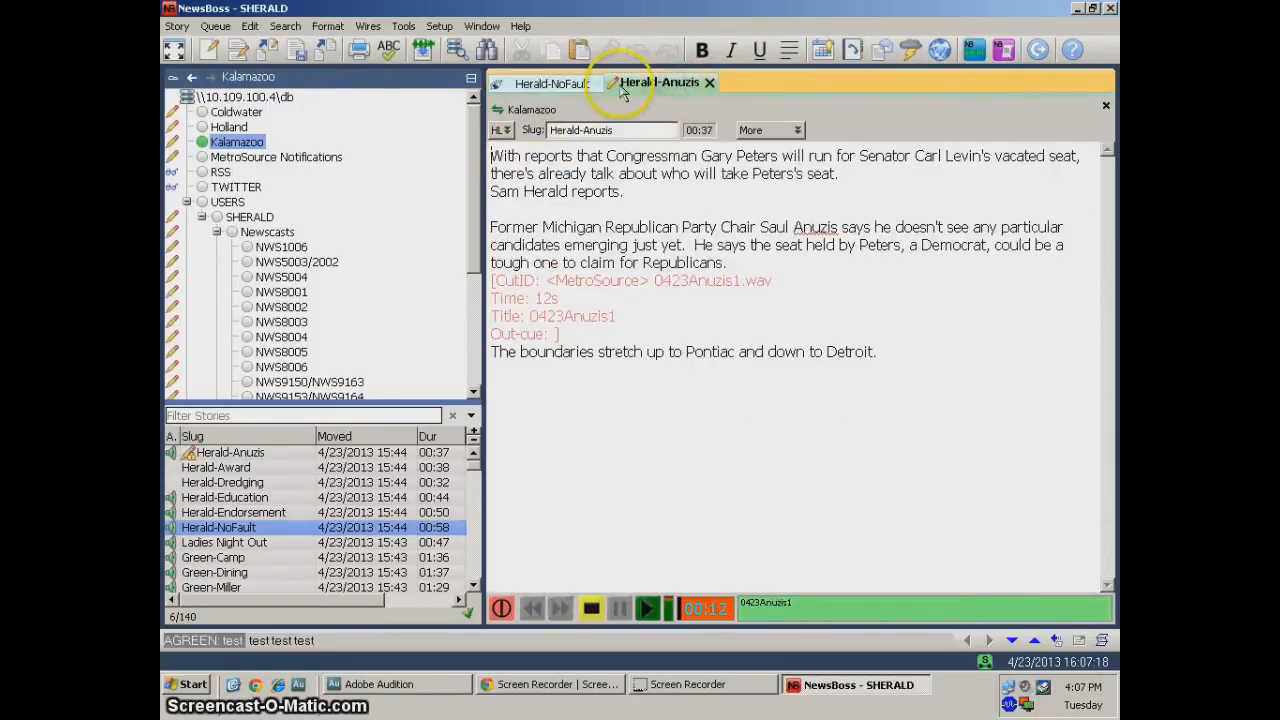
click(709, 83)
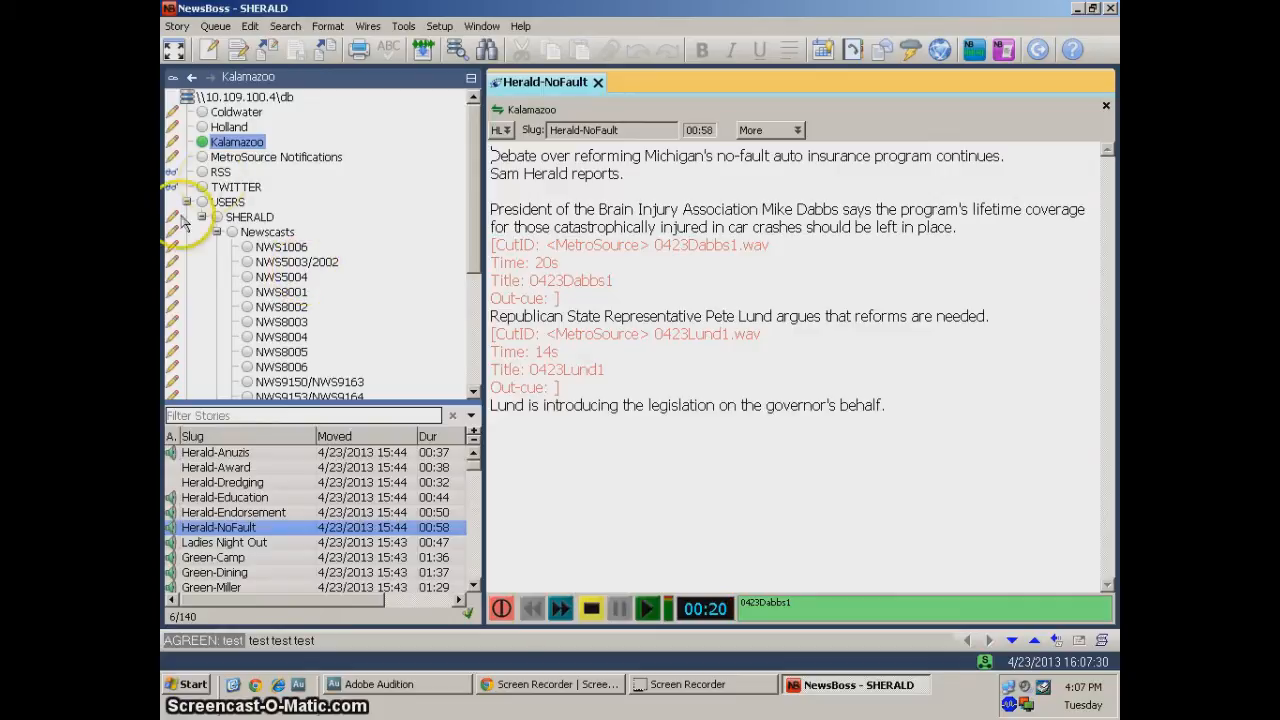
Step: Browse the folders under USERS, viewing the personal queue and its Stories subfolder
drag(477, 234, 480, 263)
click(210, 146)
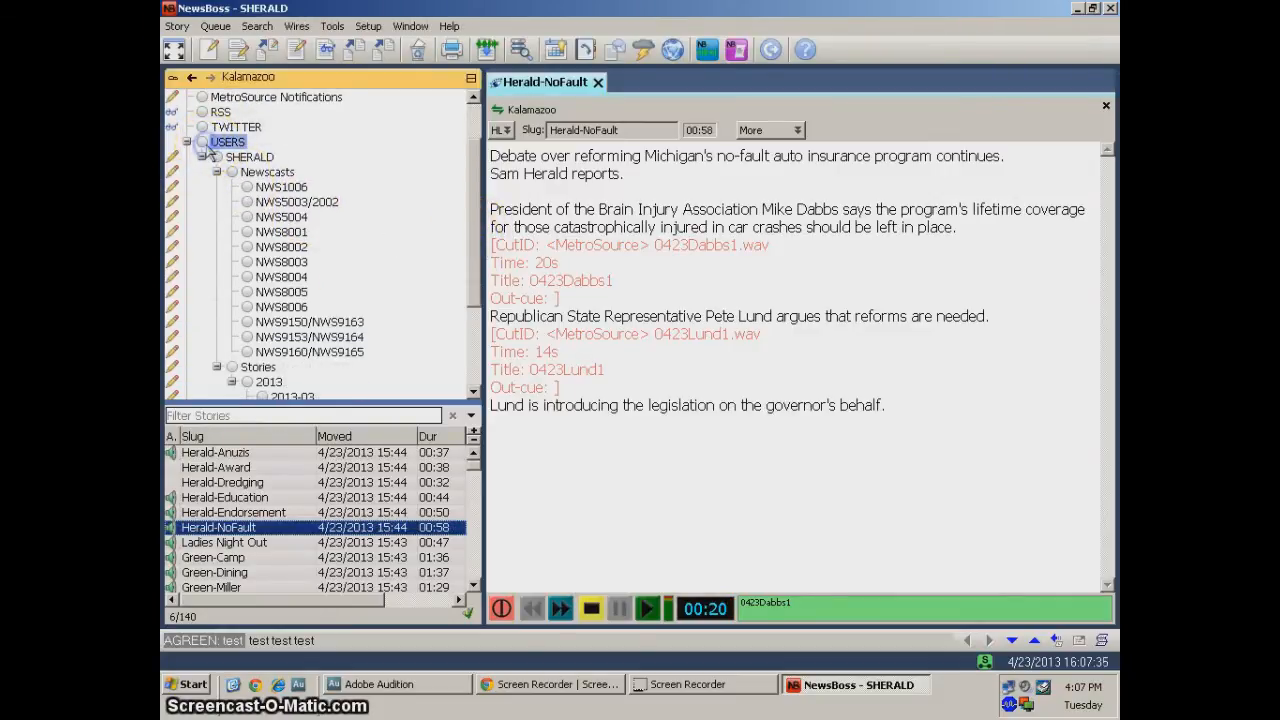
scroll(376, 247, down, 8)
scroll(306, 264, up, 6)
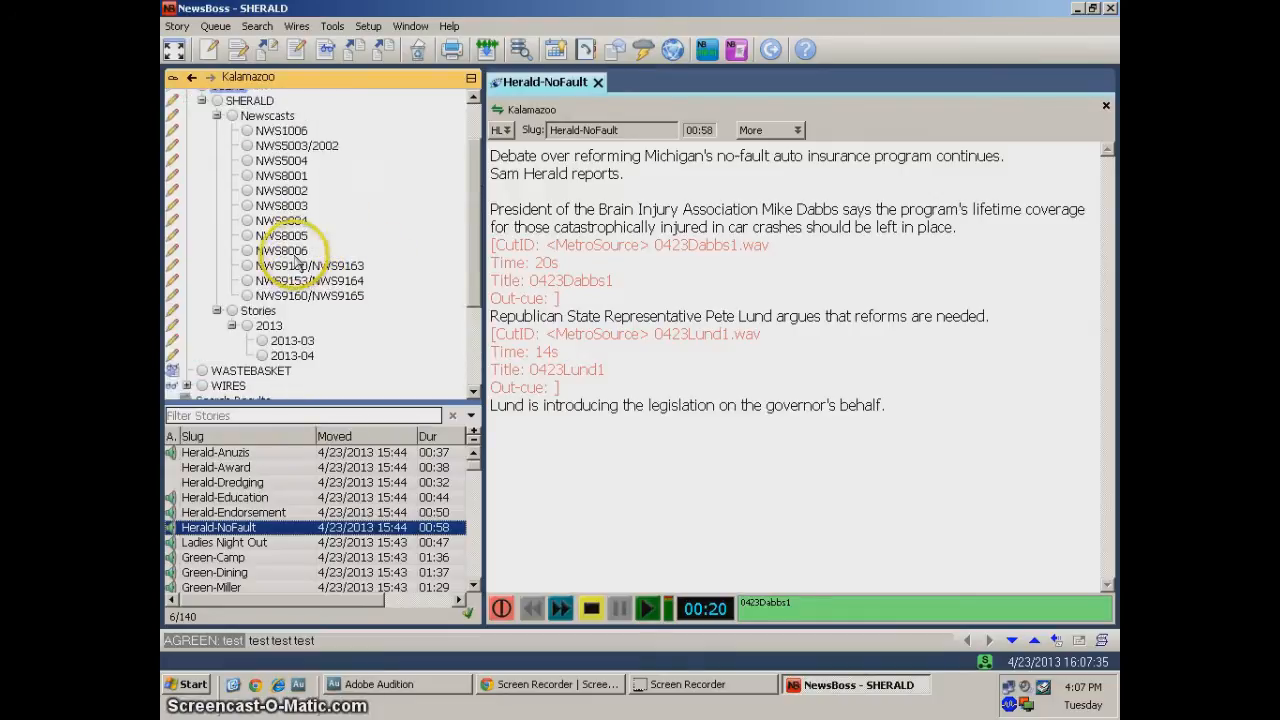
scroll(306, 264, up, 2)
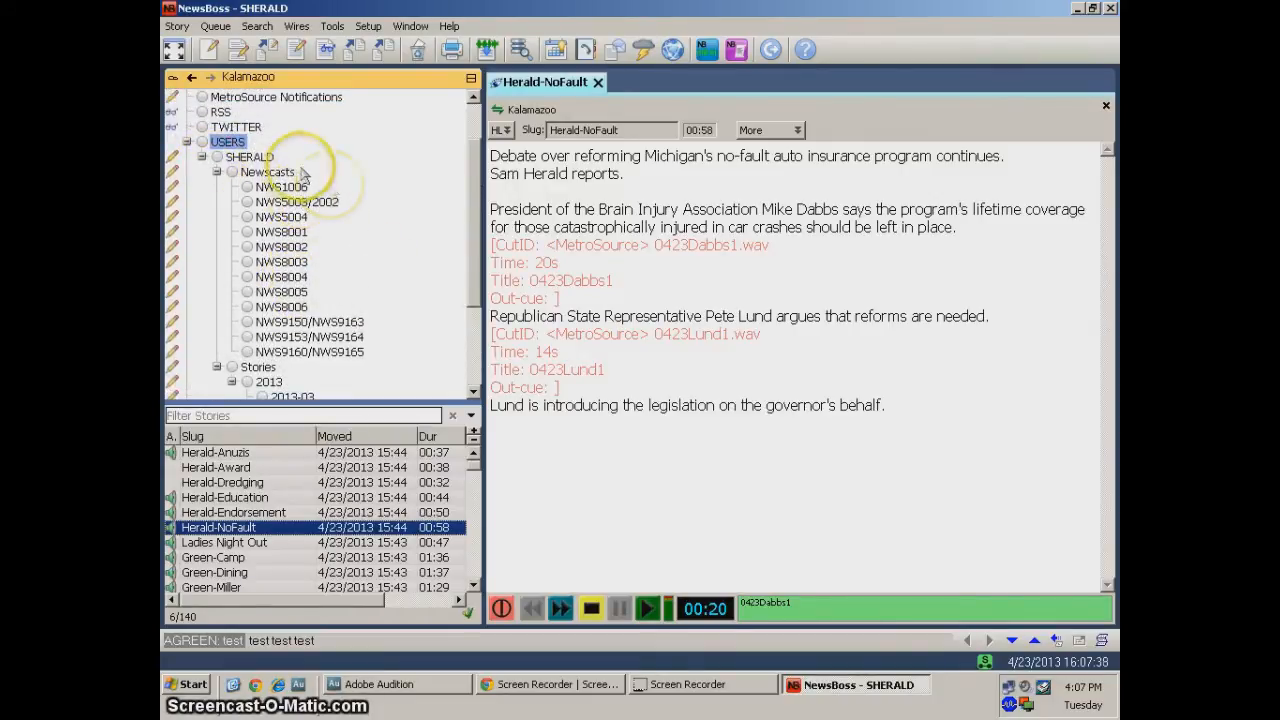
click(249, 158)
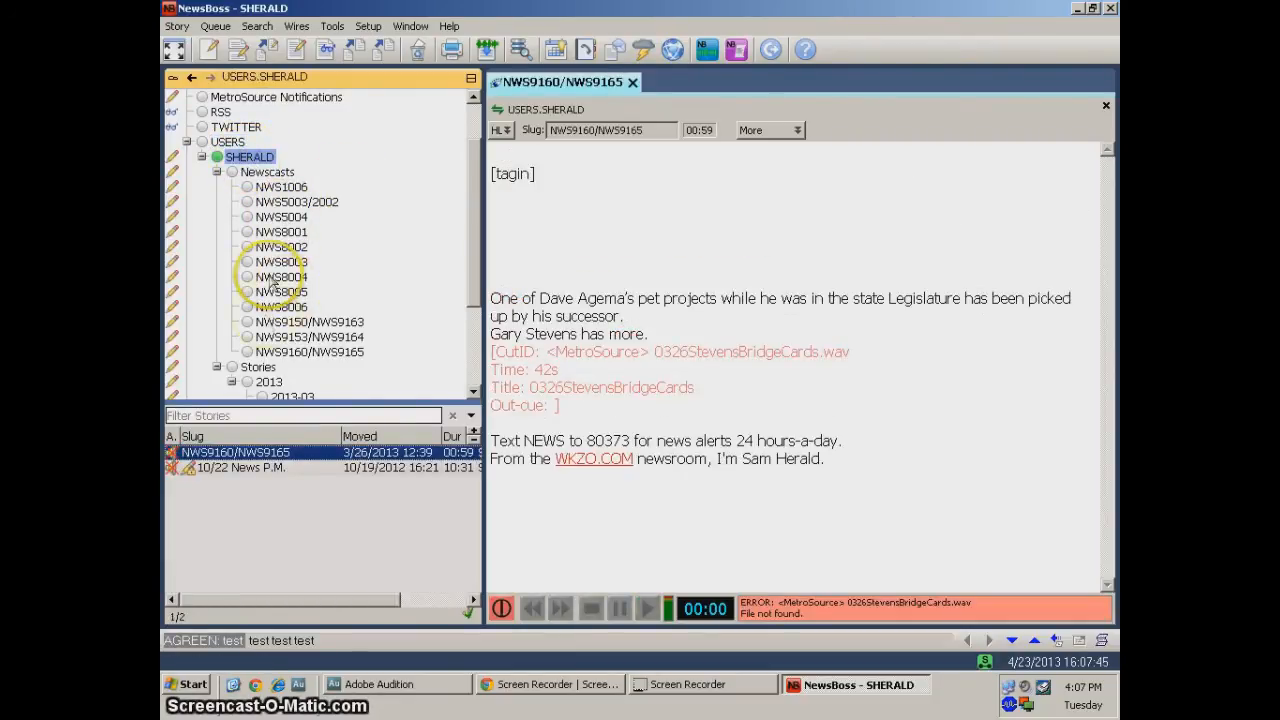
scroll(286, 251, down, 1)
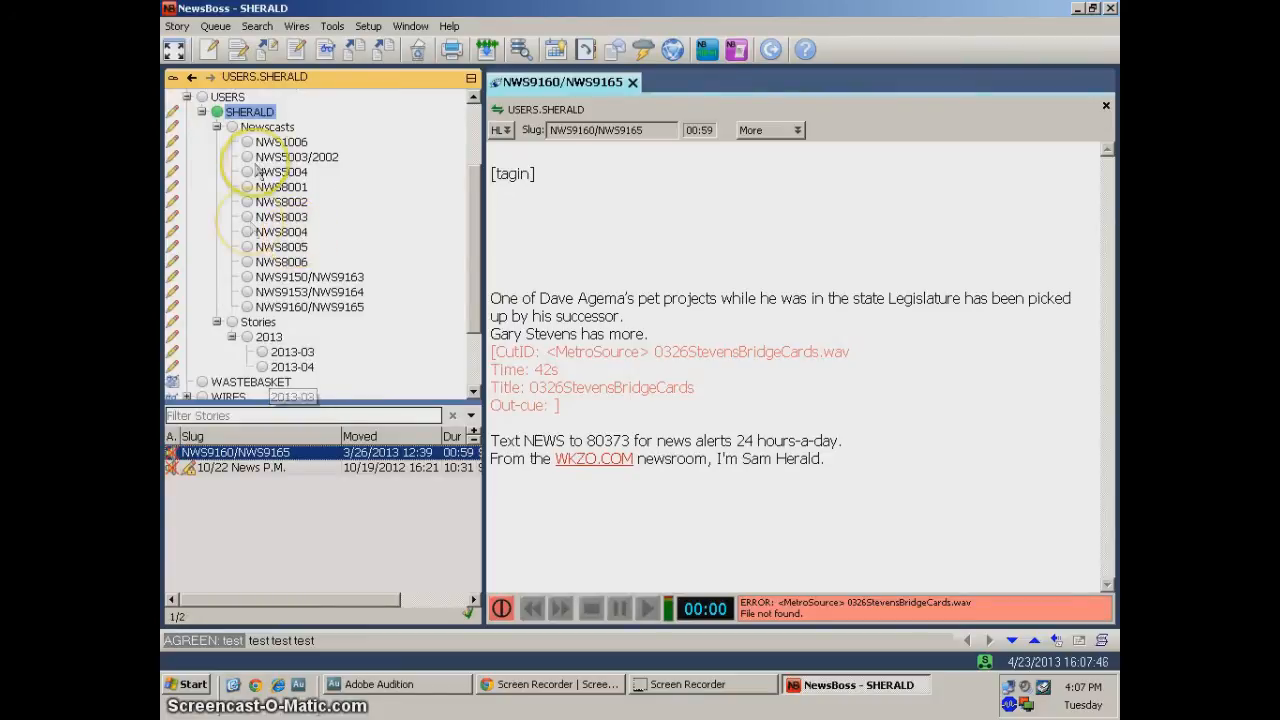
click(257, 322)
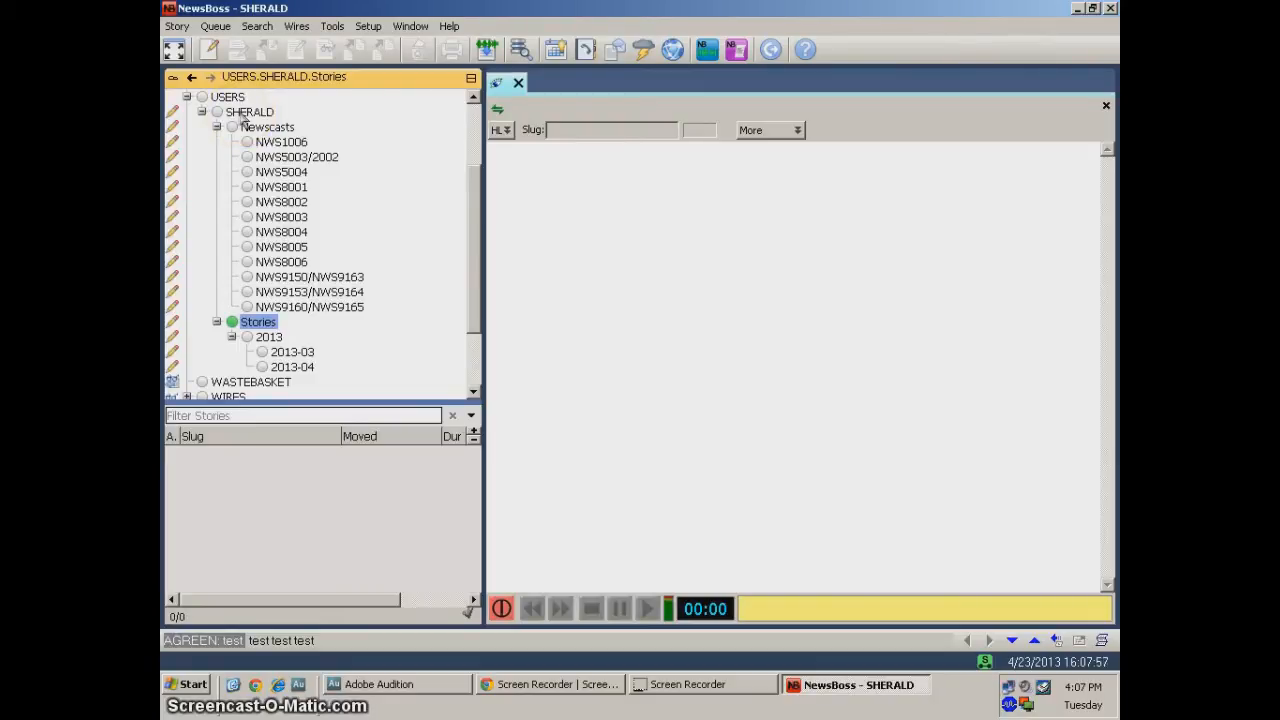
Step: Create a new queue named "Video test" inside the personal queue under USERS
click(249, 112)
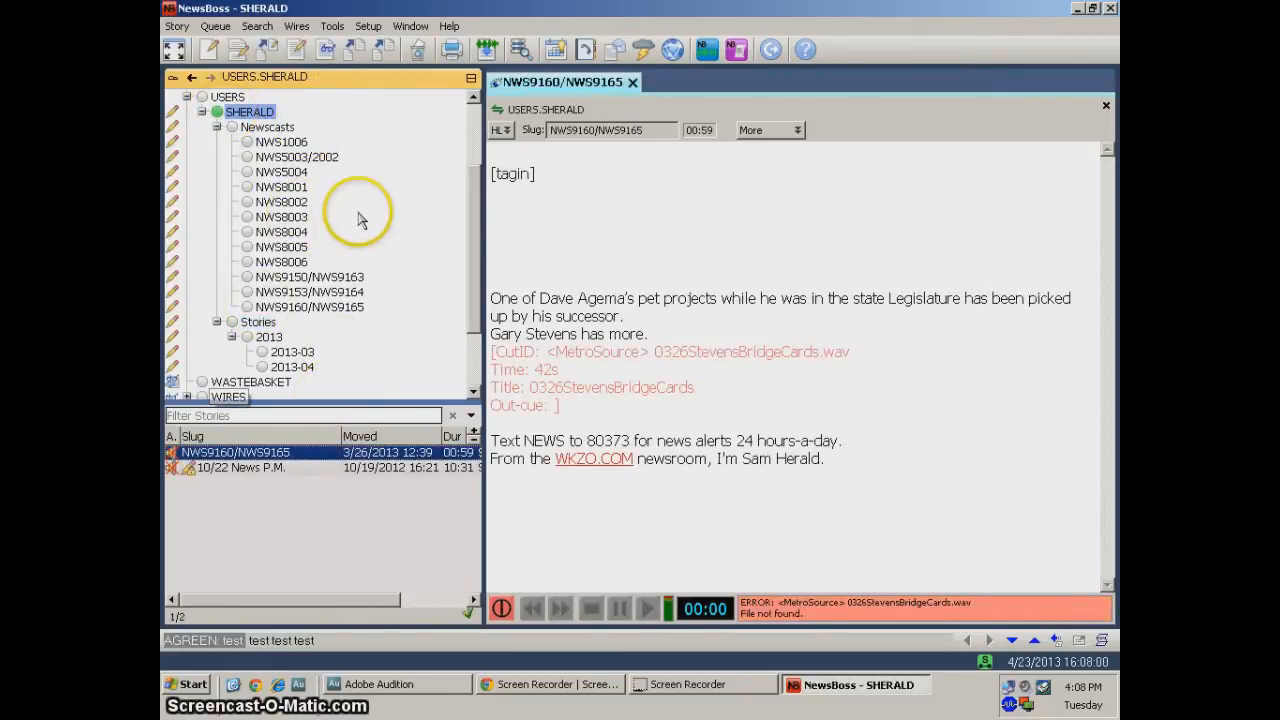
click(257, 115)
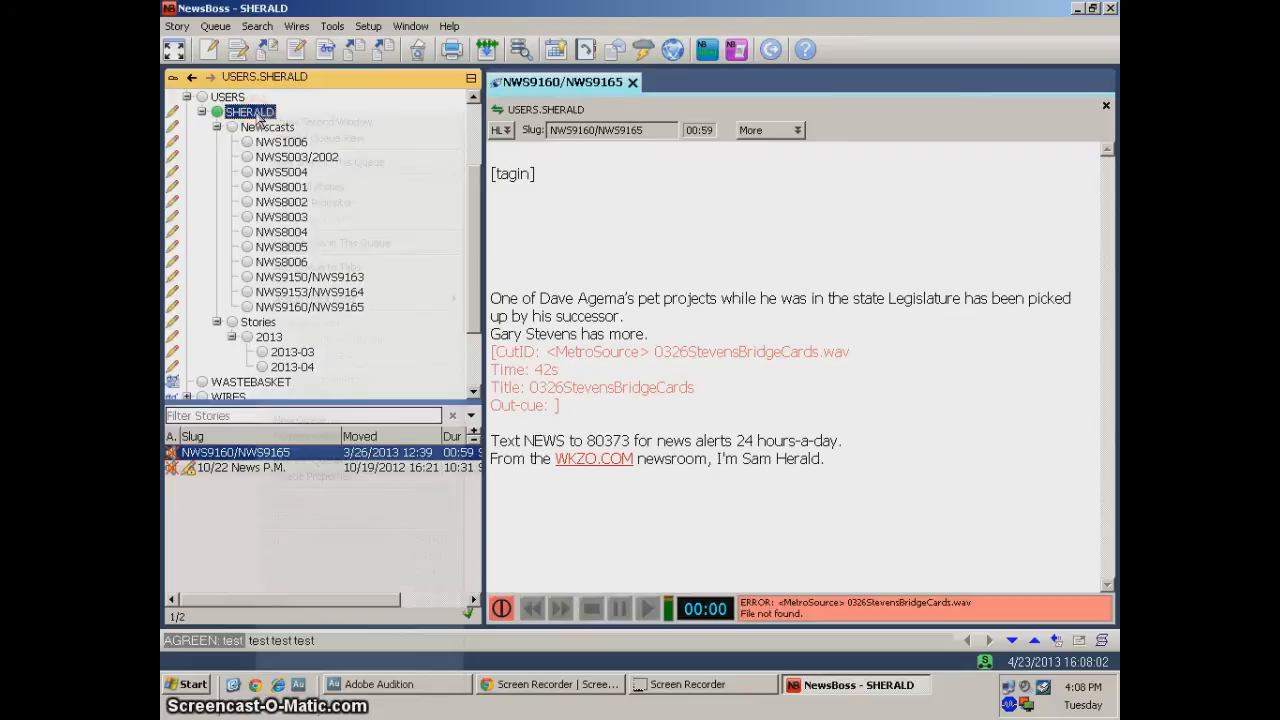
right_click(257, 115)
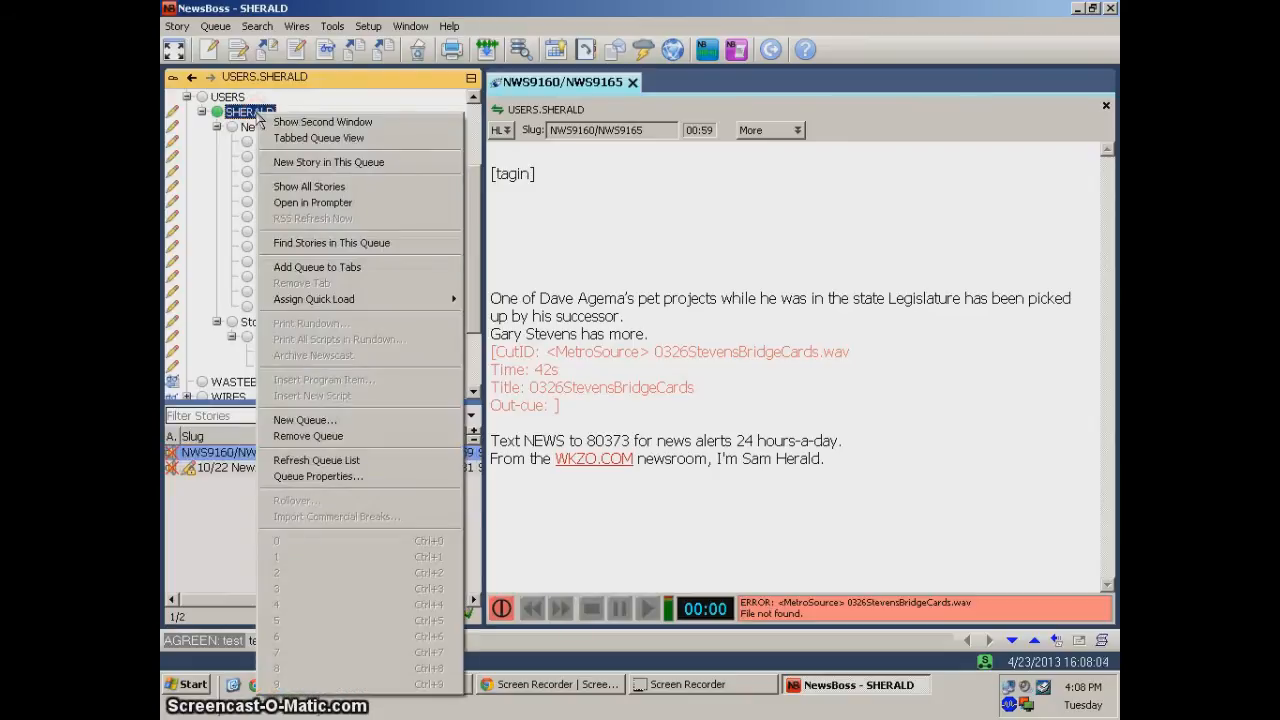
click(395, 421)
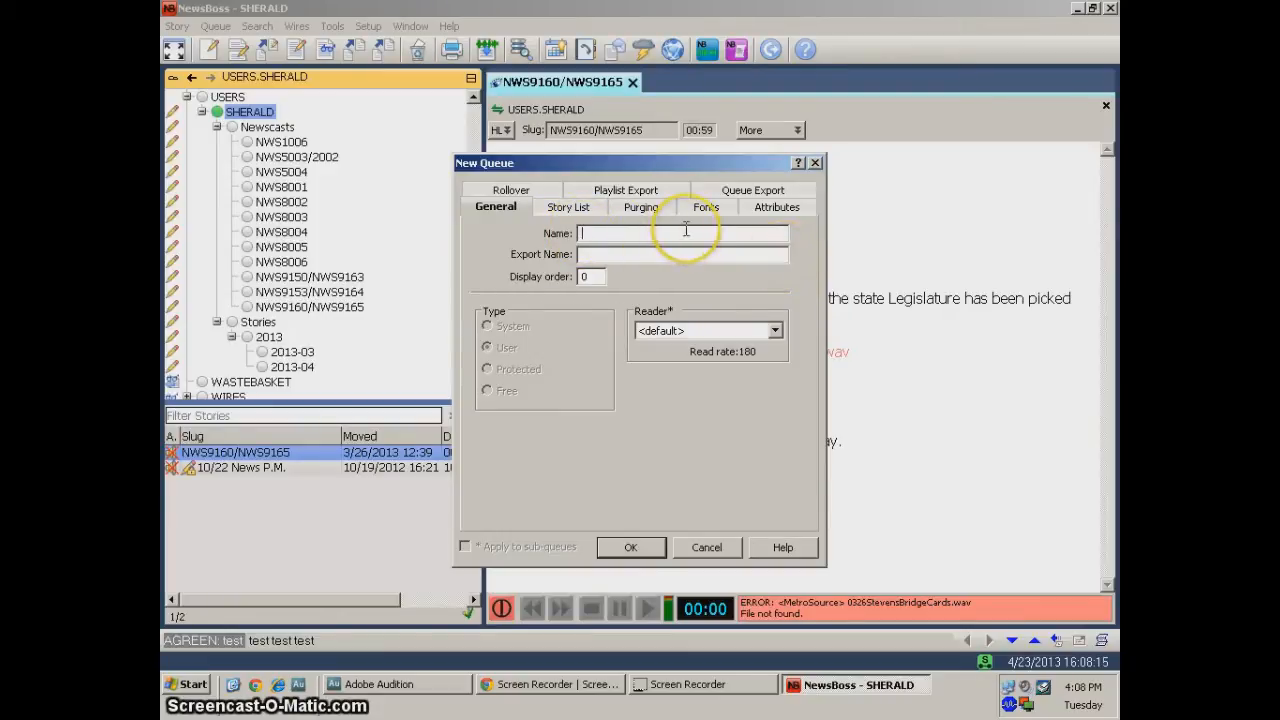
text(Video test)
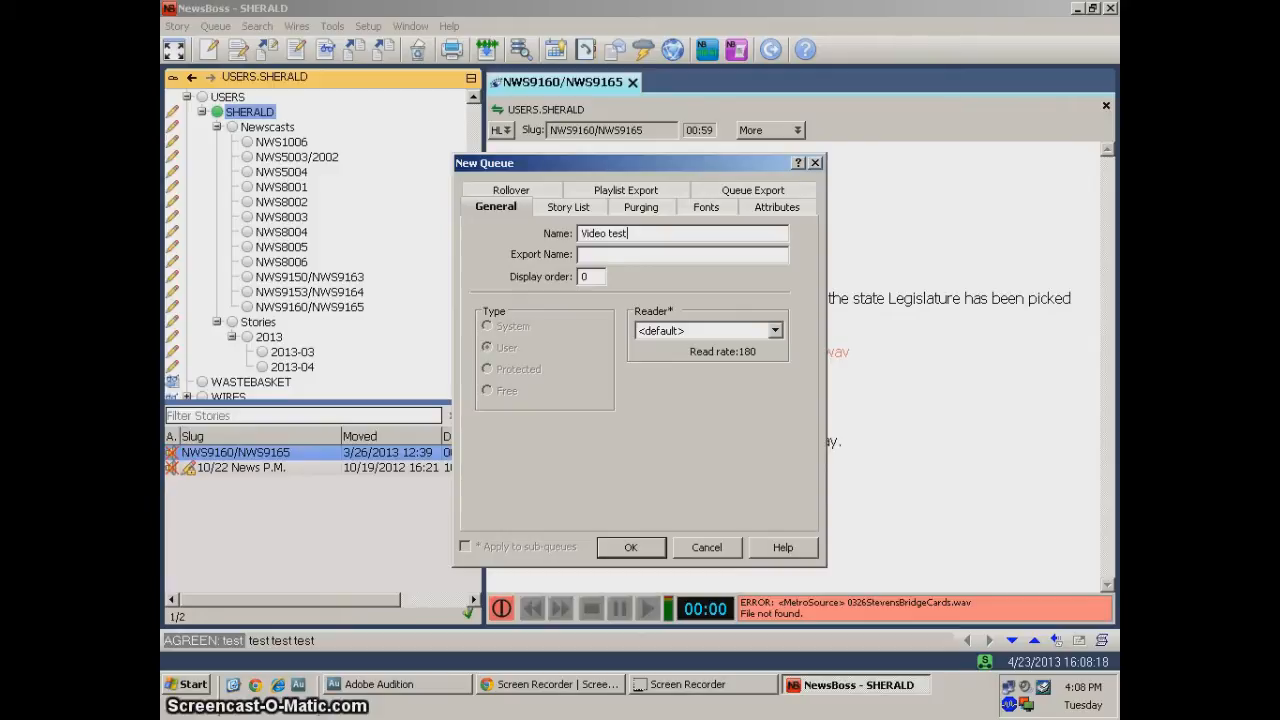
click(630, 548)
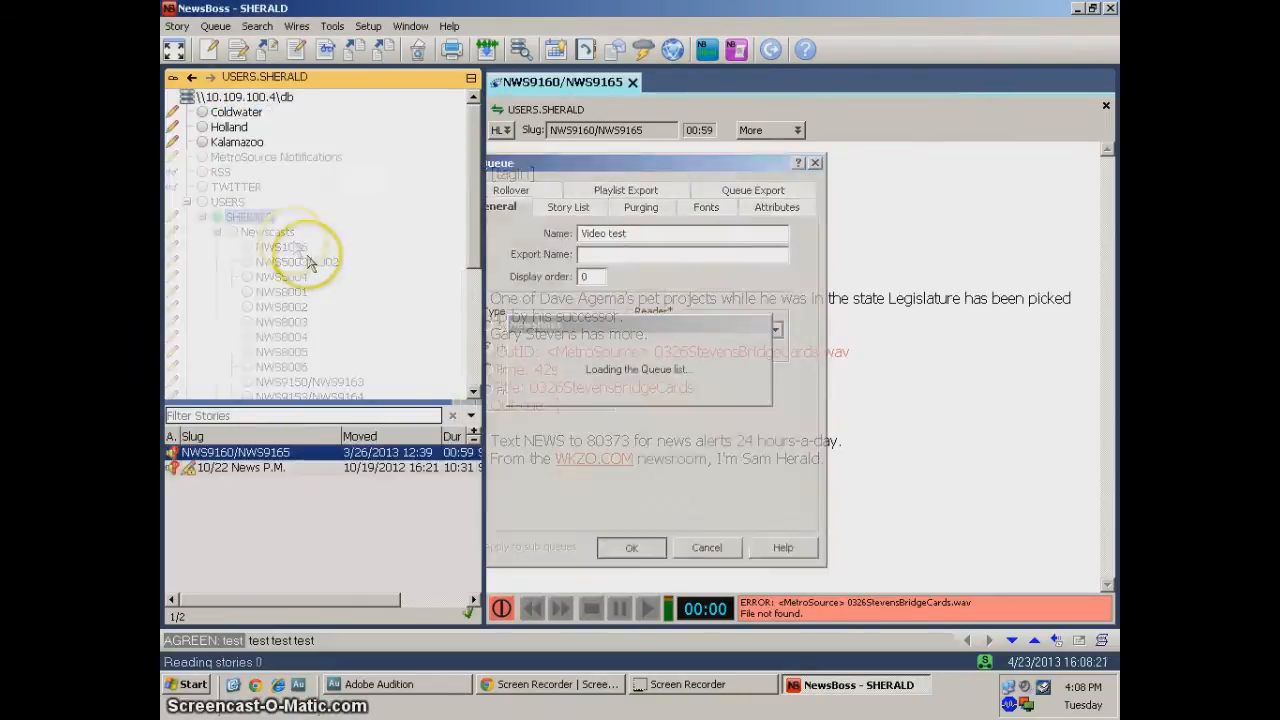
Step: Open the new Video test queue in the queue list and view its story list
scroll(323, 264, down, 5)
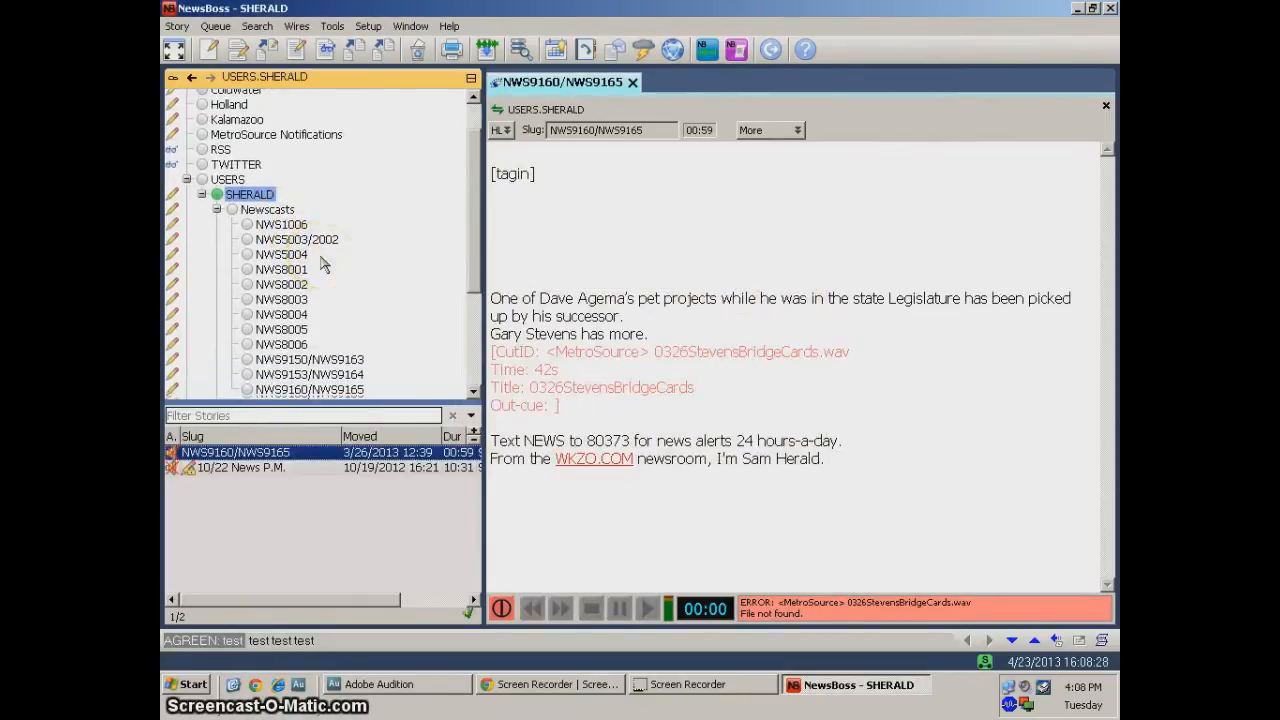
scroll(320, 257, down, 6)
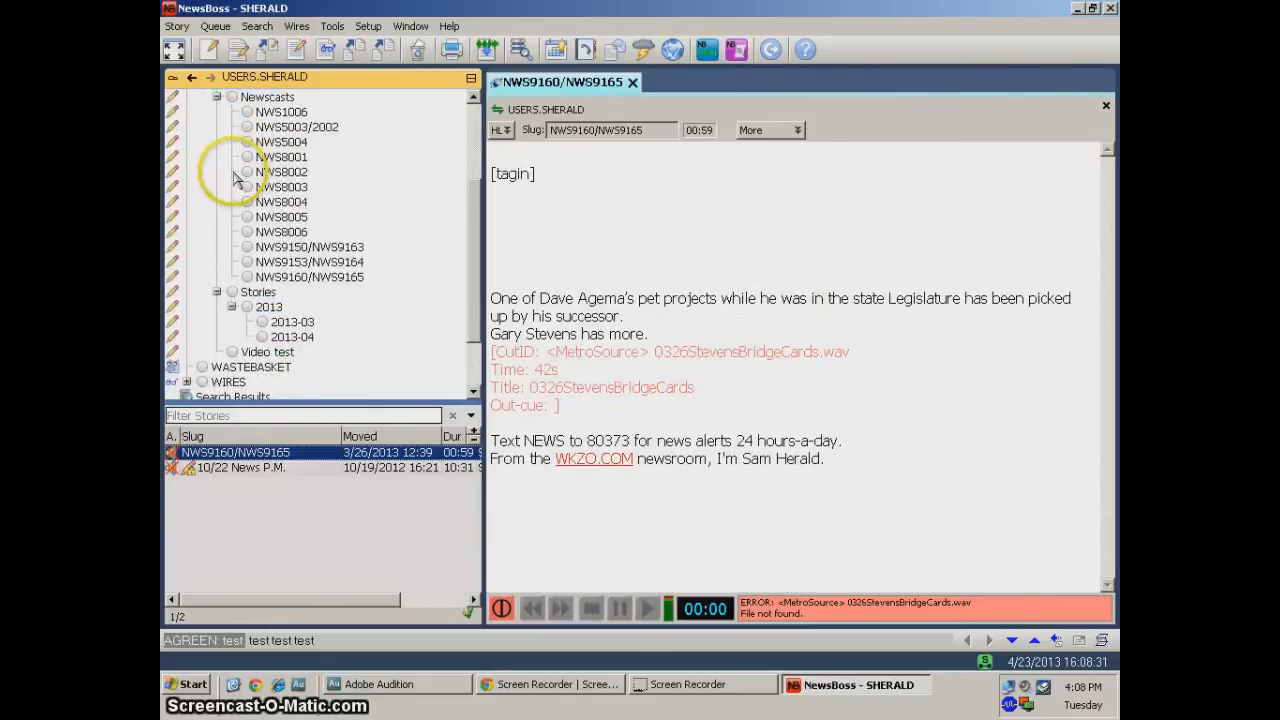
click(246, 354)
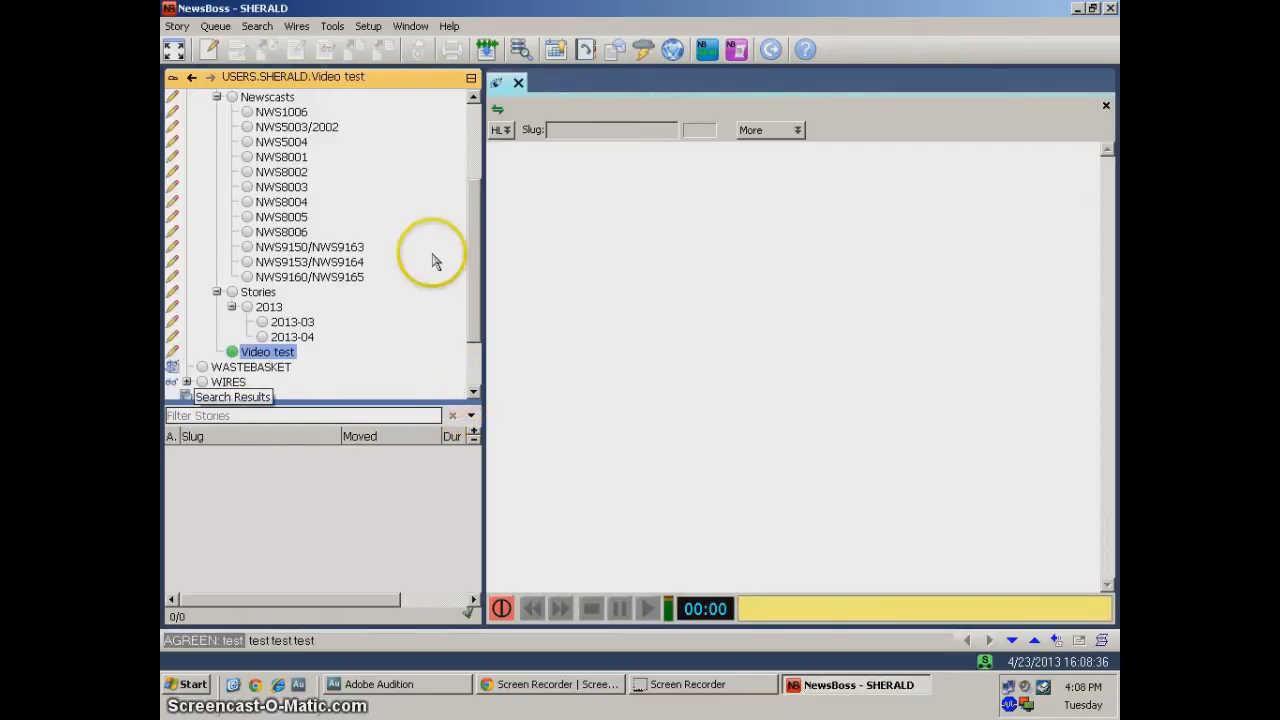
scroll(425, 355, down, 3)
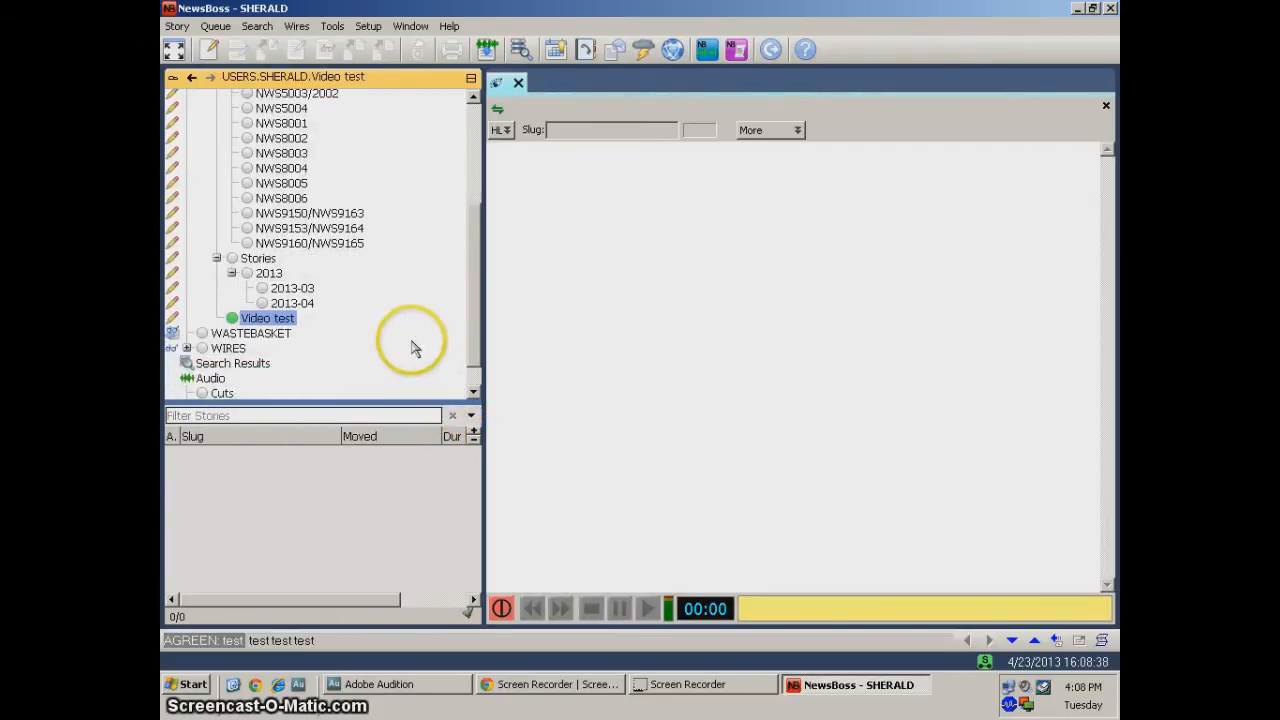
click(337, 492)
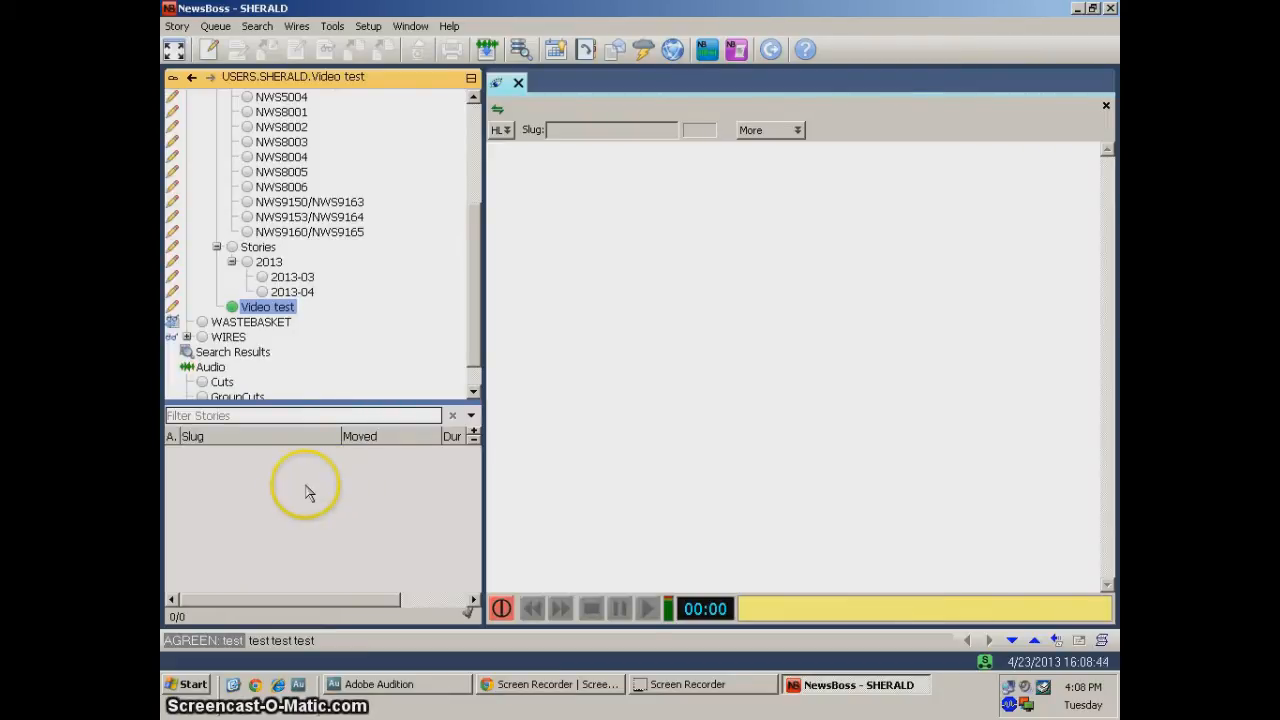
Step: Create a new story in the Video test queue, give it the slug "Video story" and save it
right_click(297, 497)
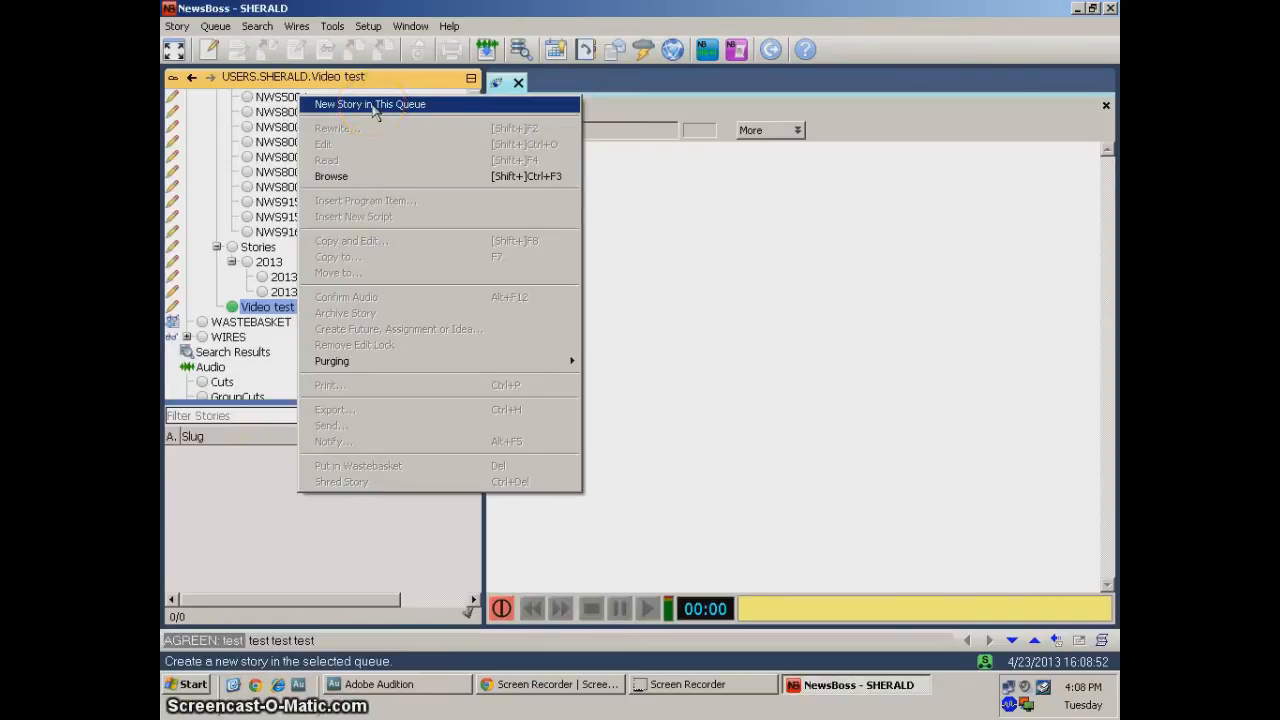
click(372, 108)
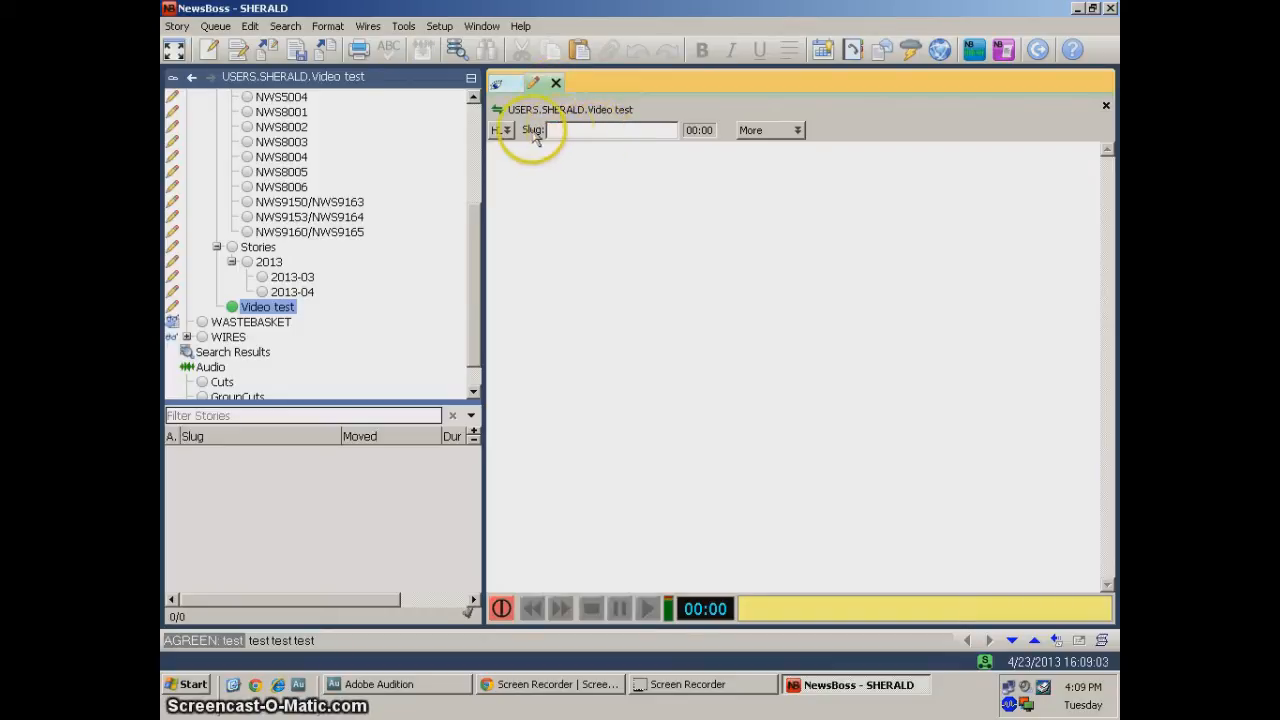
click(573, 132)
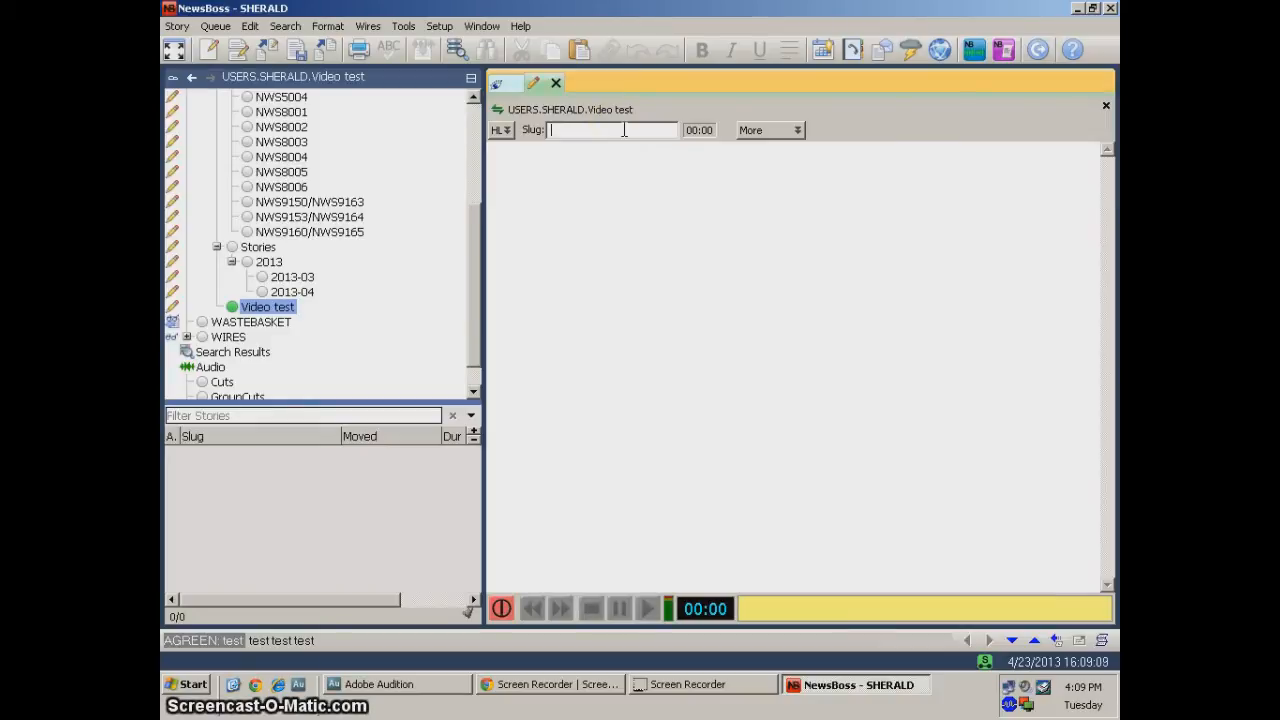
text(Video story)
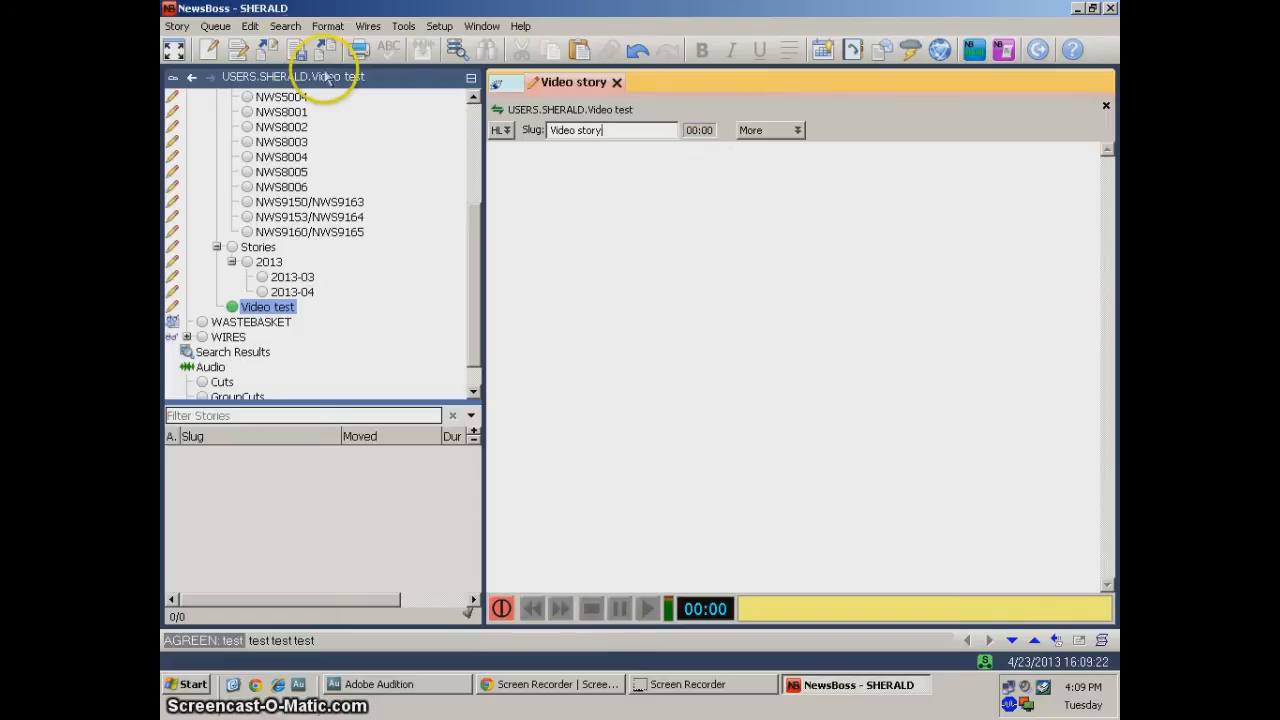
click(296, 52)
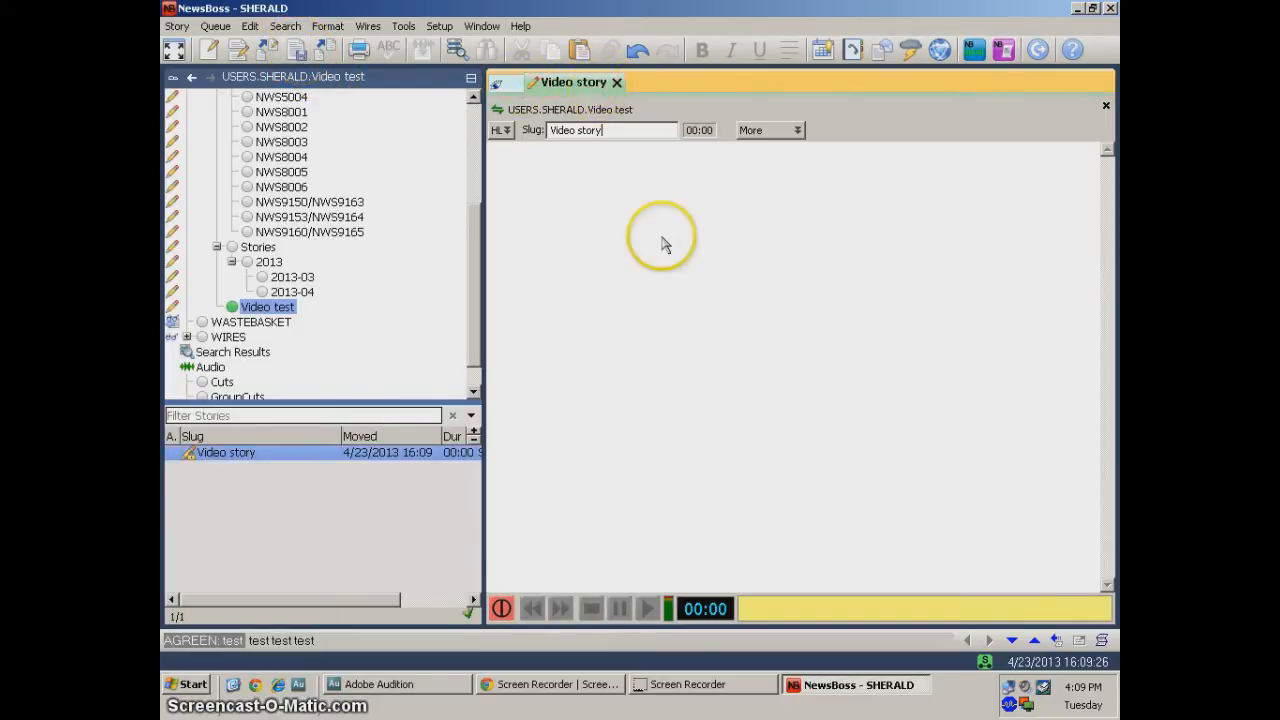
Step: Write "This is only a test." as the story's body text and try italic formatting on the word "test."
click(790, 249)
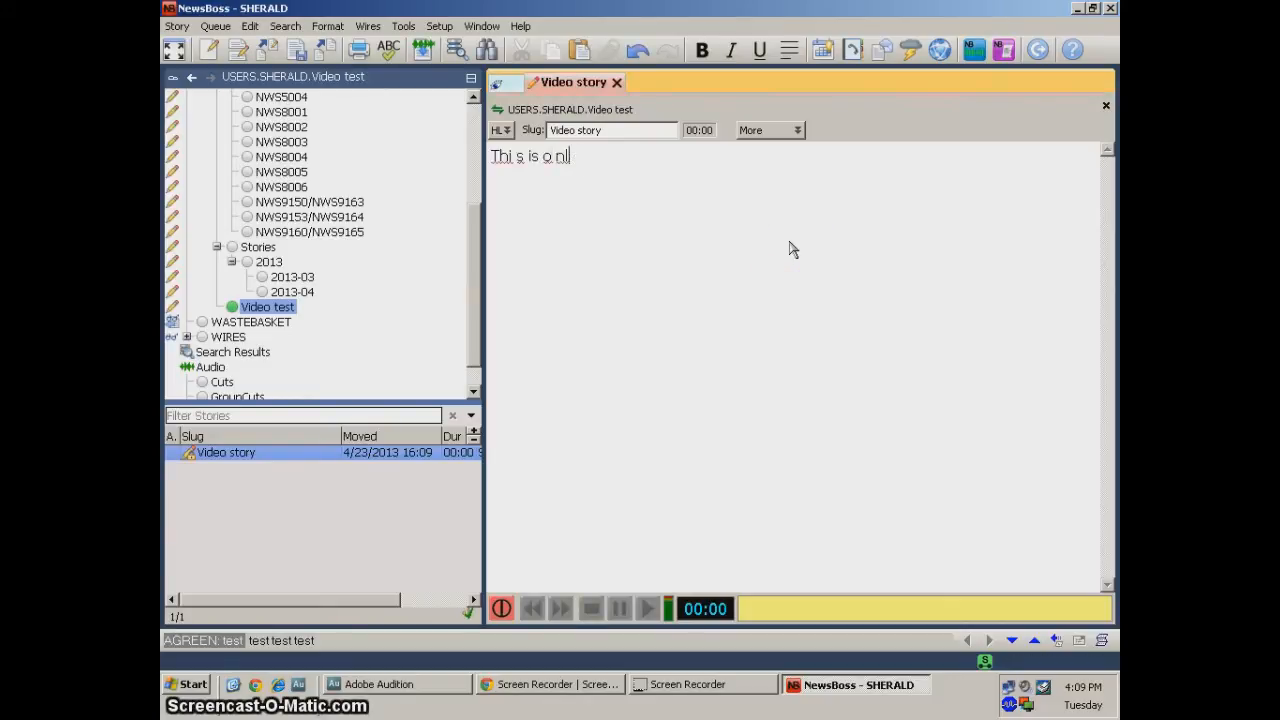
key(BackSpace)
key(BackSpace)
key(BackSpace)
key(BackSpace)
key(BackSpace)
key(BackSpace)
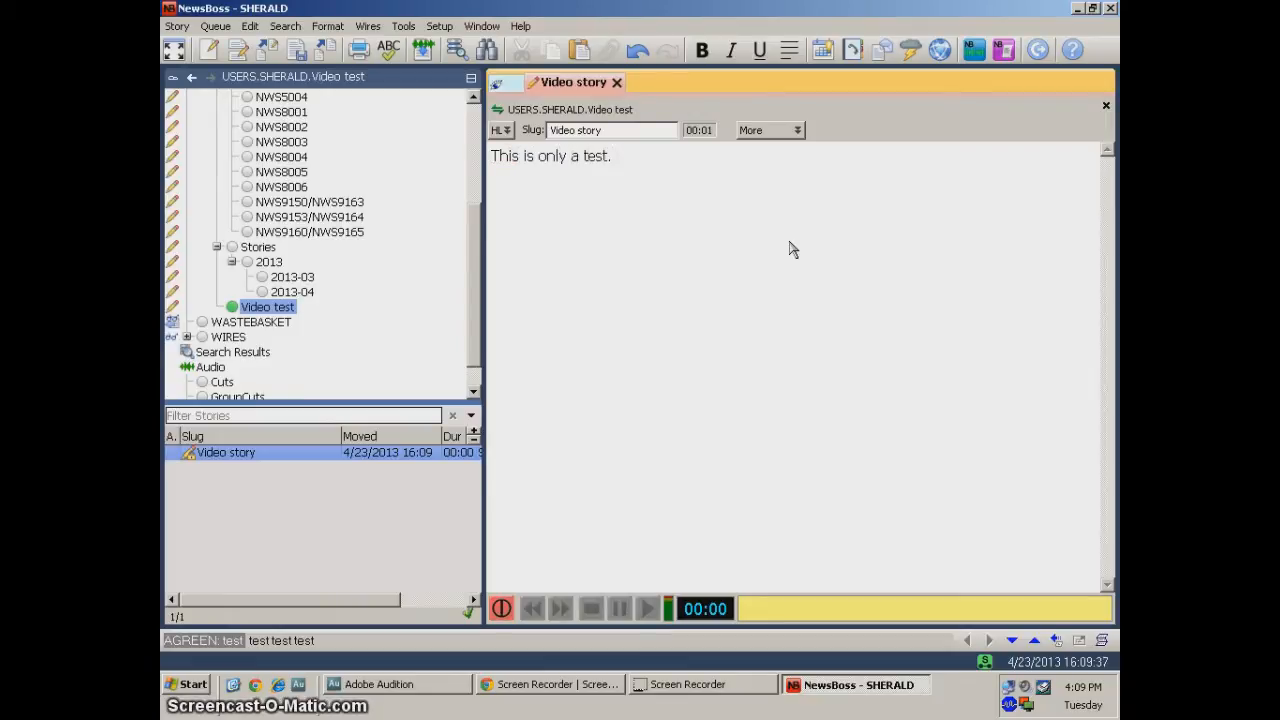
drag(612, 157, 584, 164)
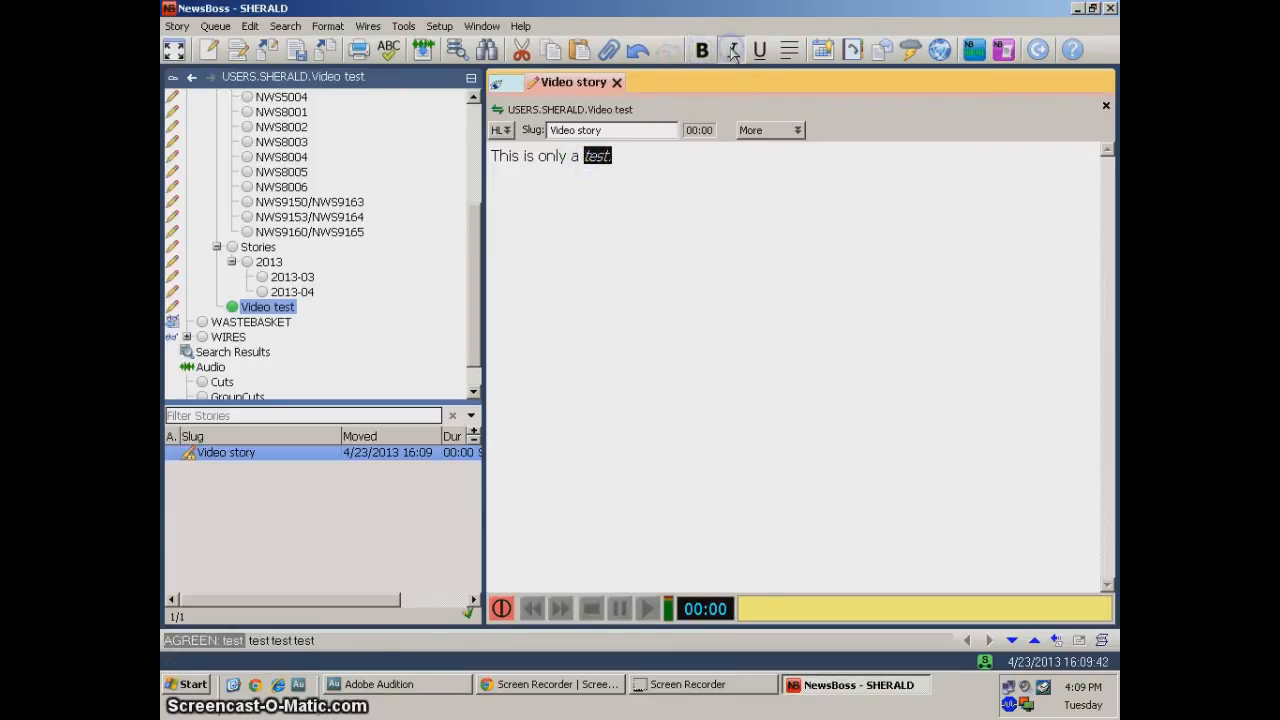
click(687, 187)
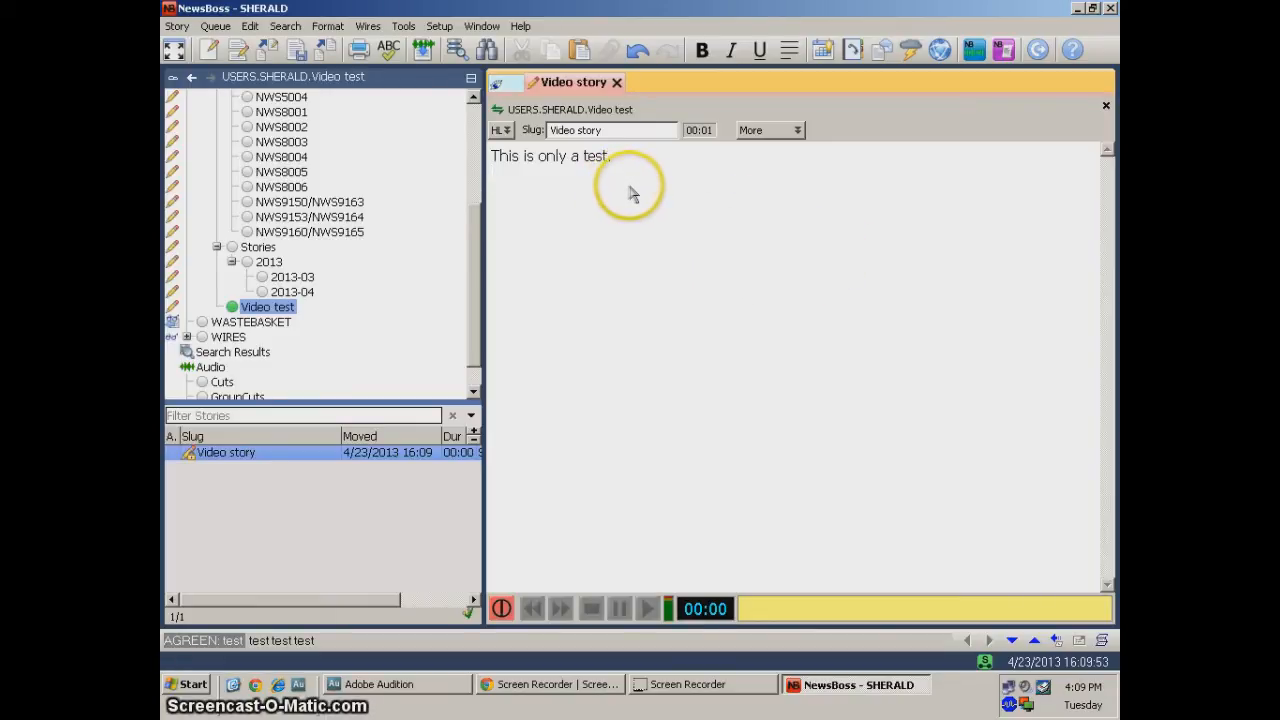
Step: Add the closing text "Tag line." below the first sentence, leaving one blank line between them
right_click(566, 183)
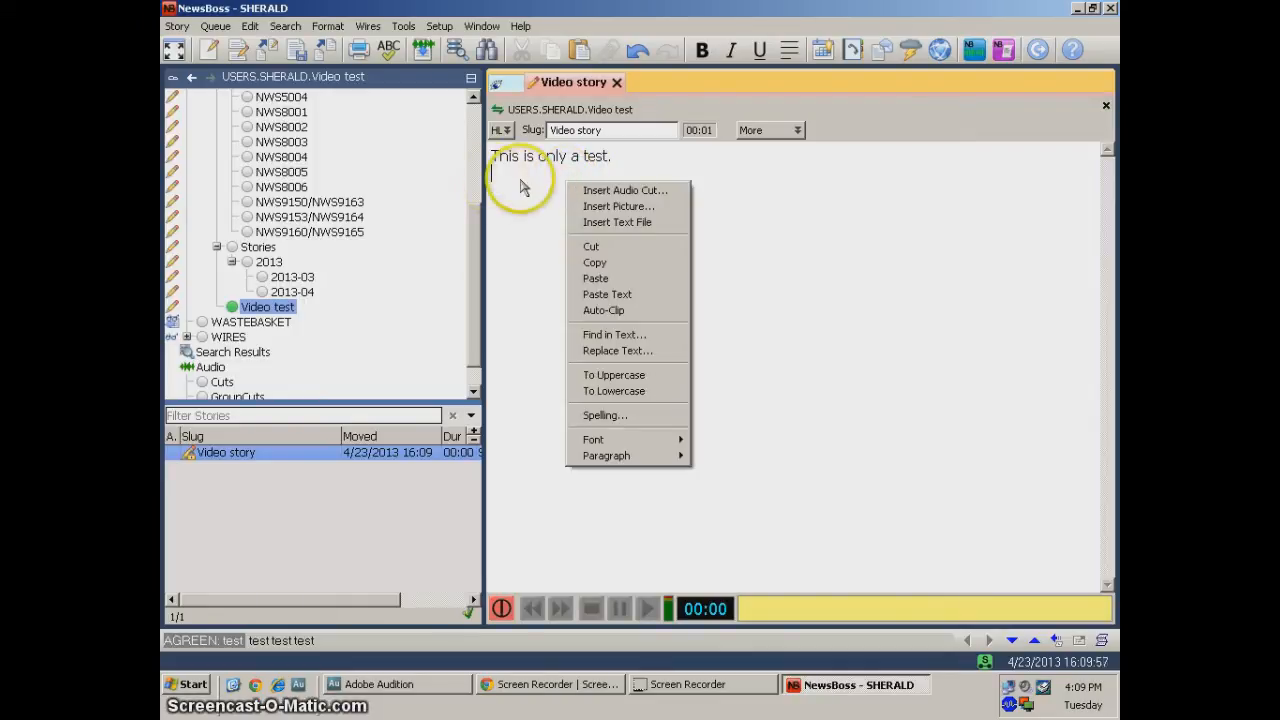
click(521, 181)
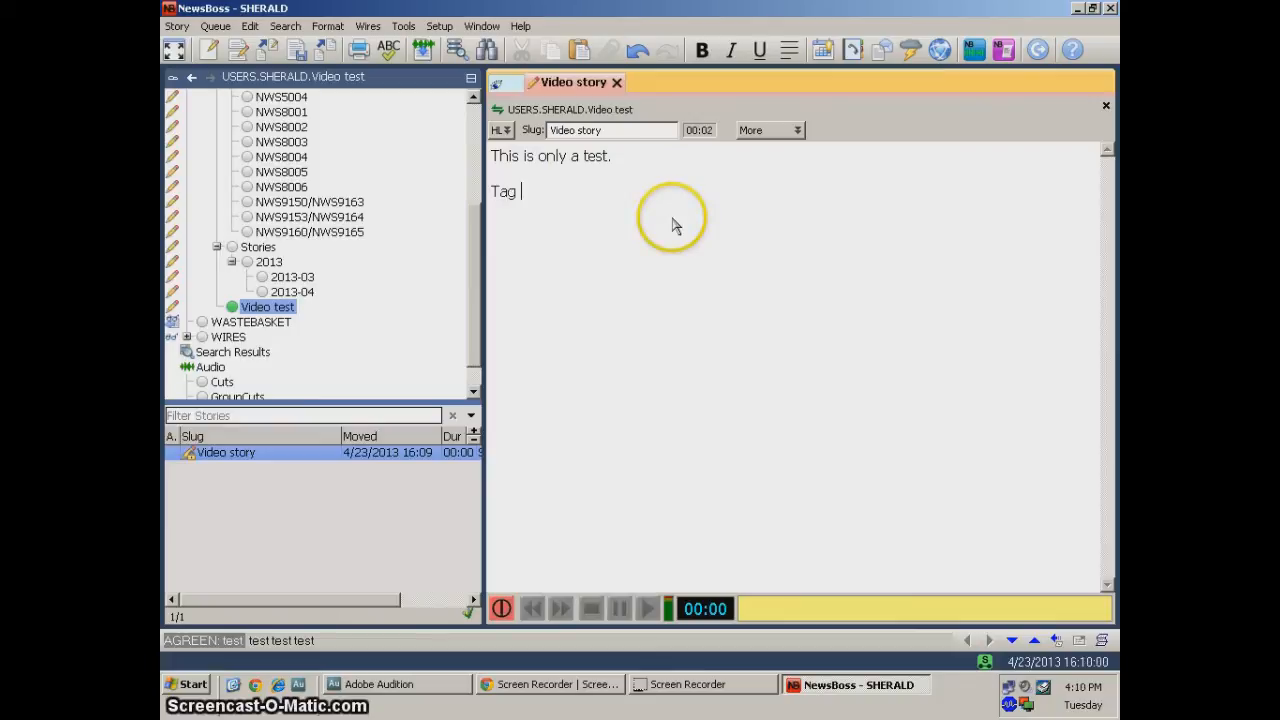
key(Up)
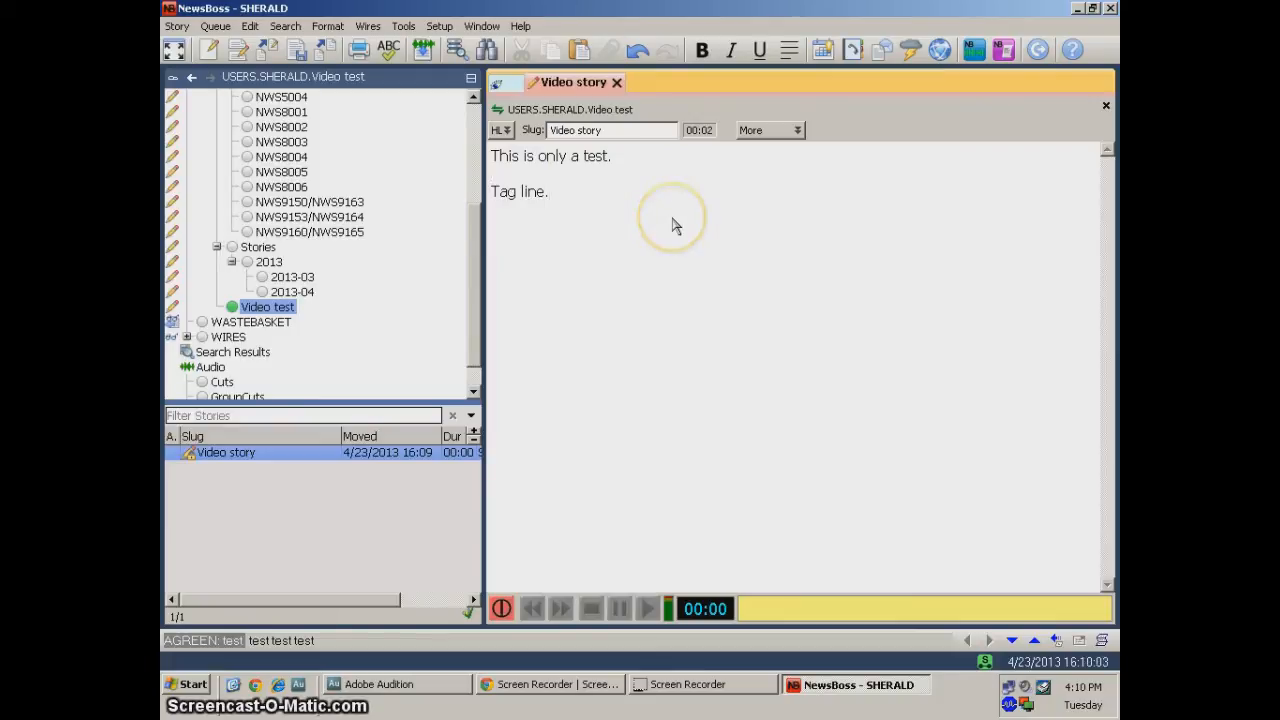
Step: Insert the audio cut TheLatest160423.wav from the MetroSource library on the blank line above "Tag line." and close the audio browser
right_click(543, 177)
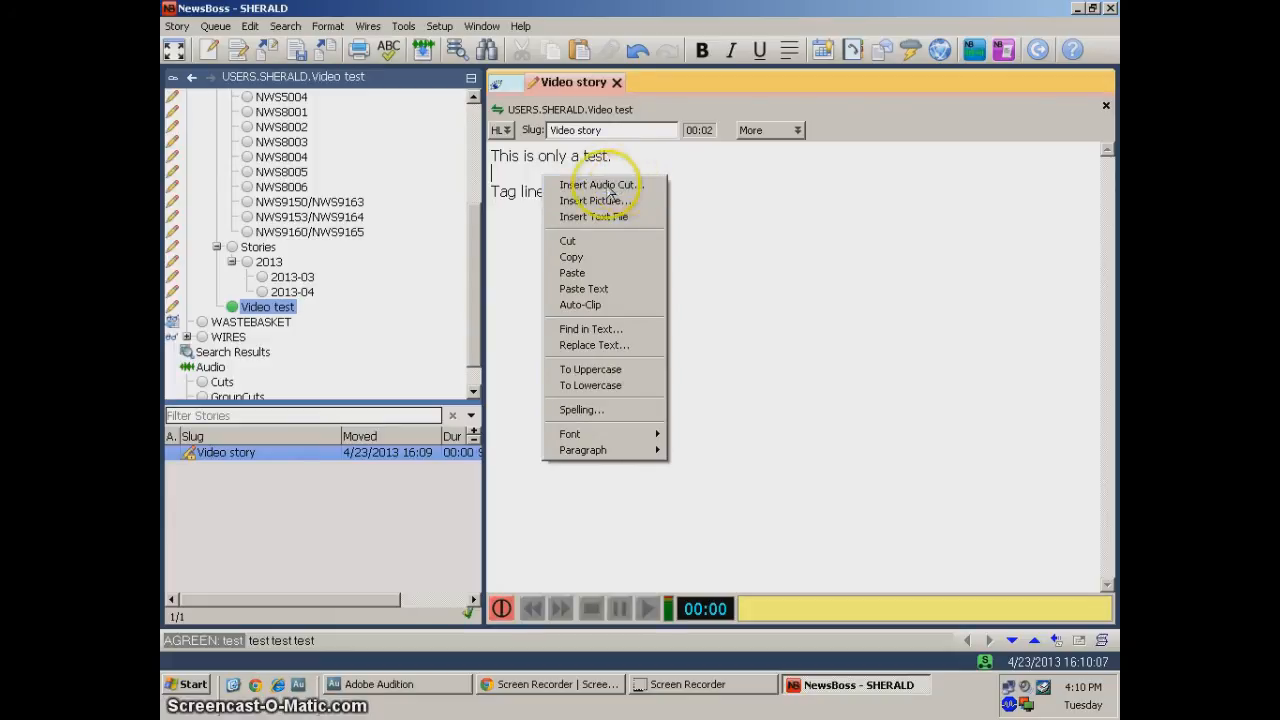
click(530, 178)
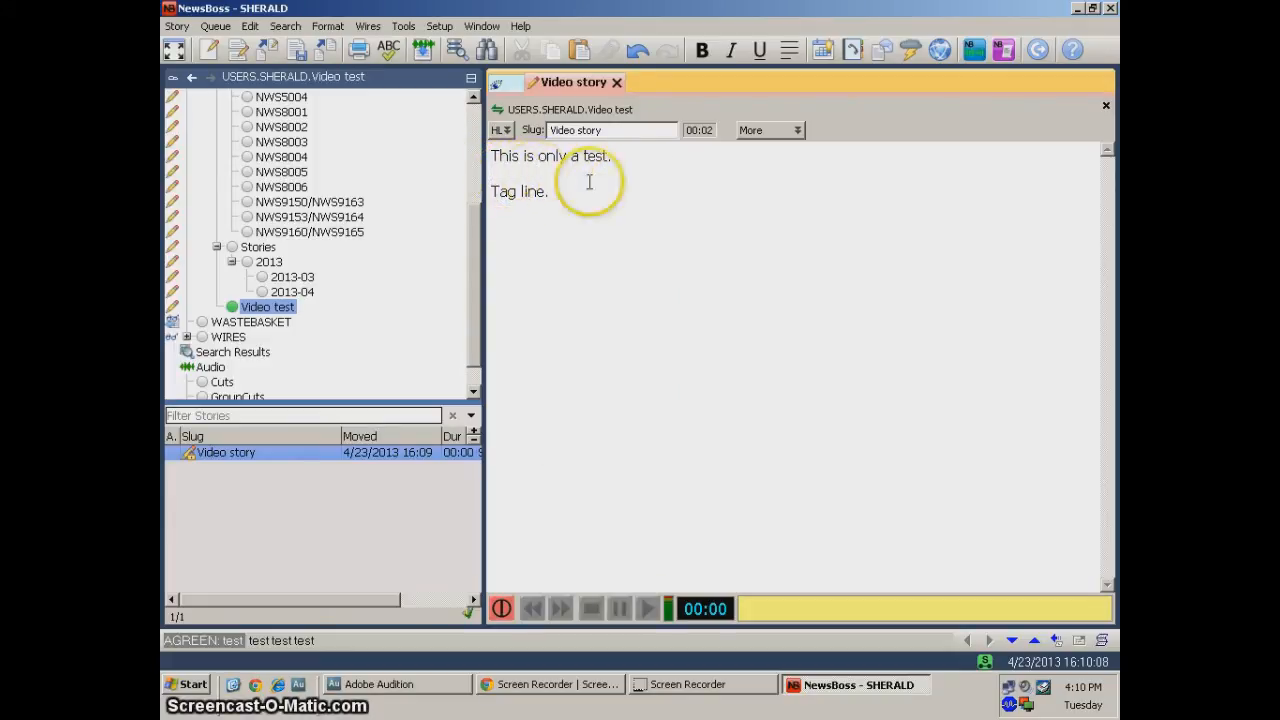
right_click(516, 176)
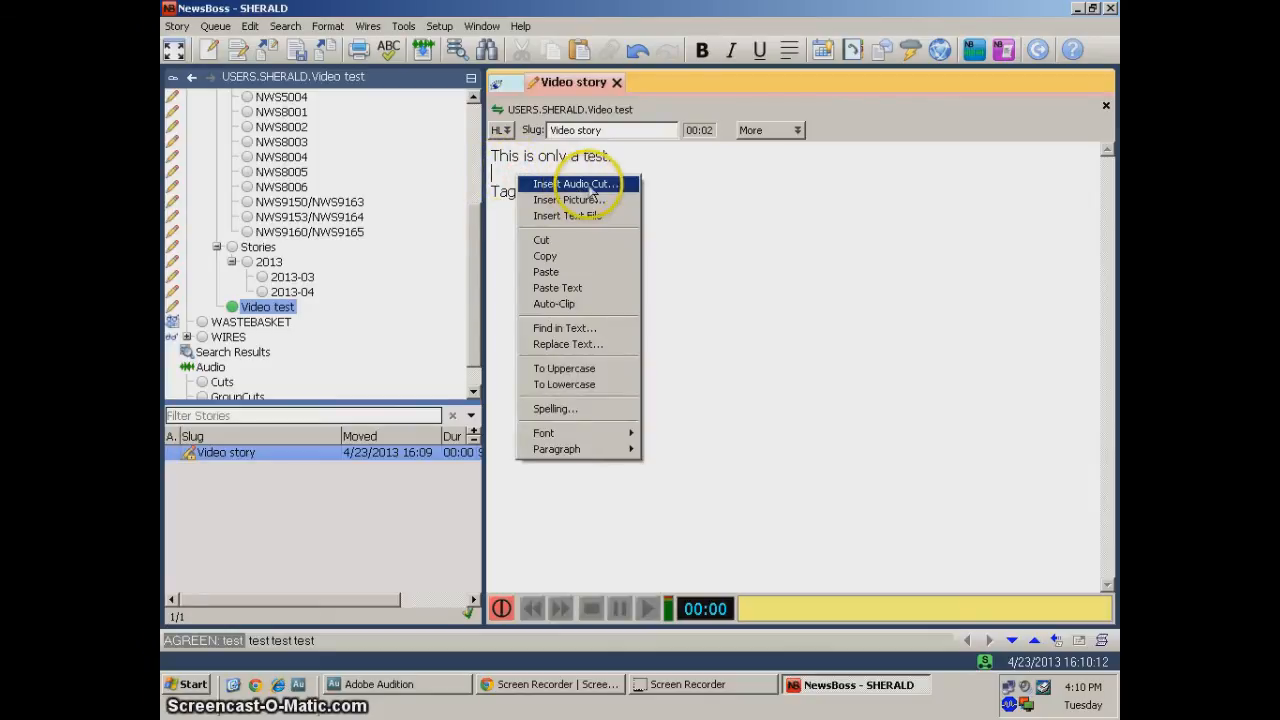
click(592, 186)
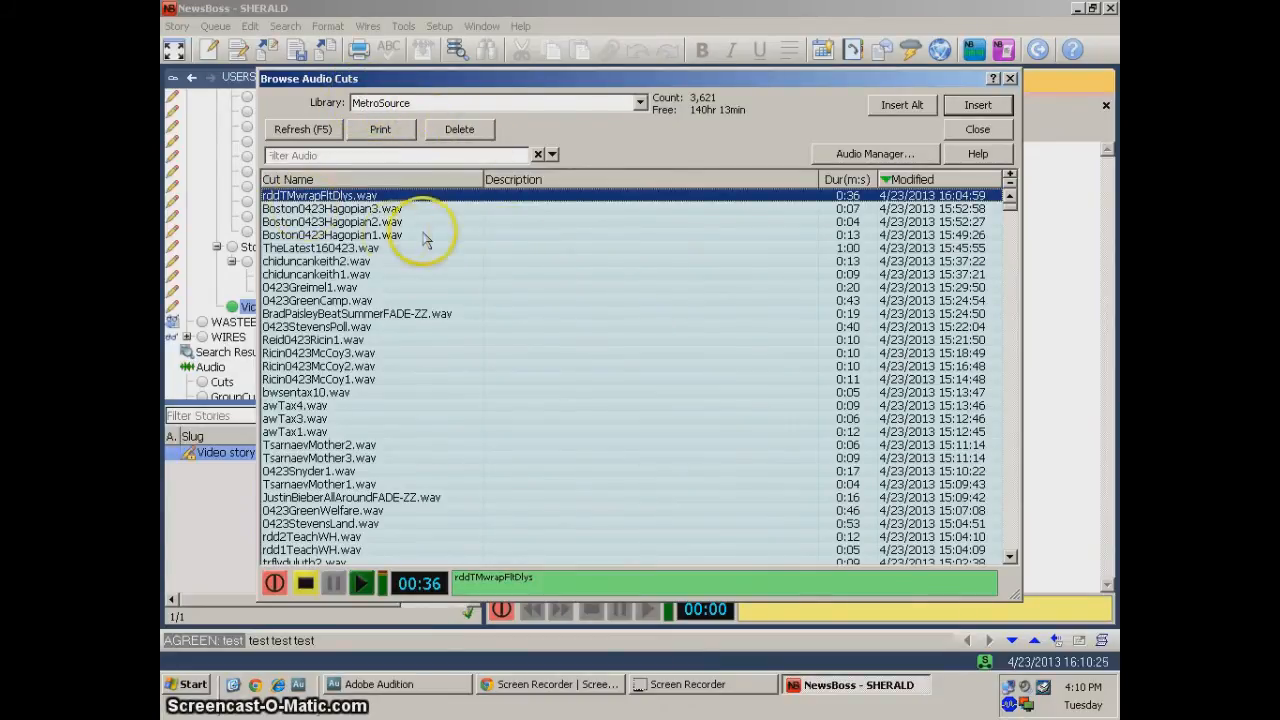
click(335, 247)
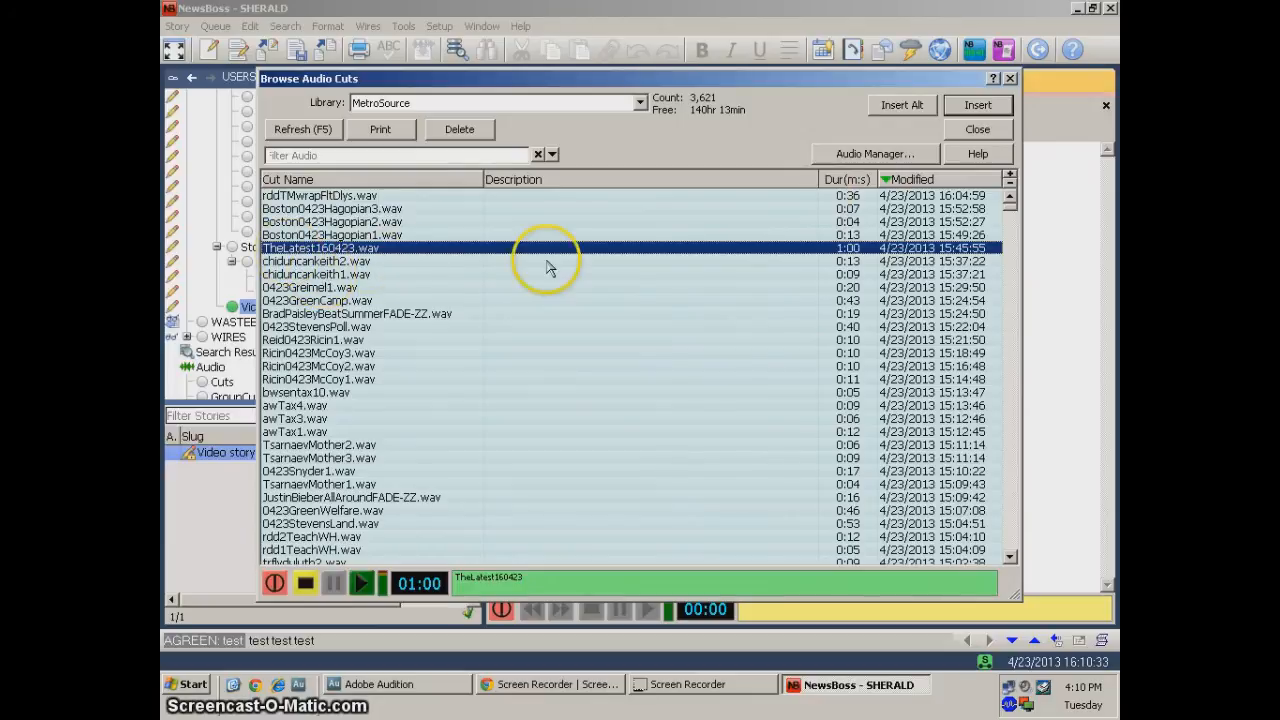
click(978, 106)
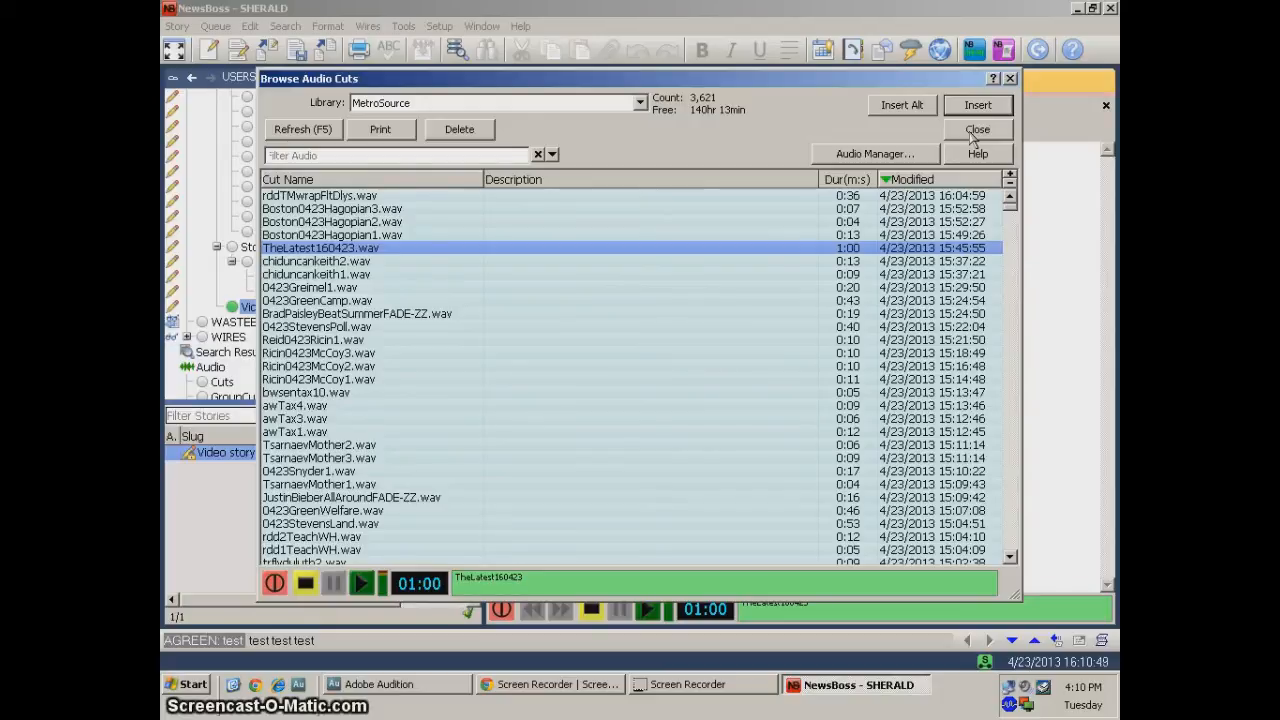
click(975, 131)
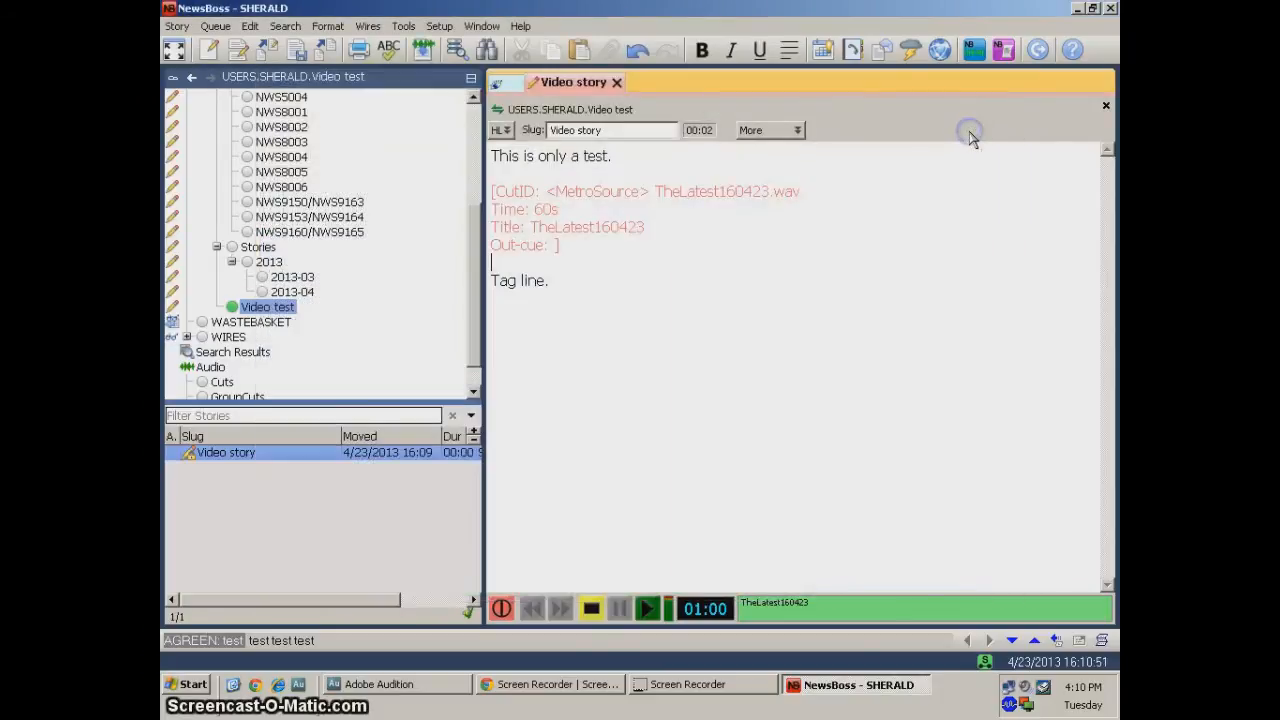
Step: Check the inserted audio cut block in the story, save Video story and close its editing tab
click(575, 225)
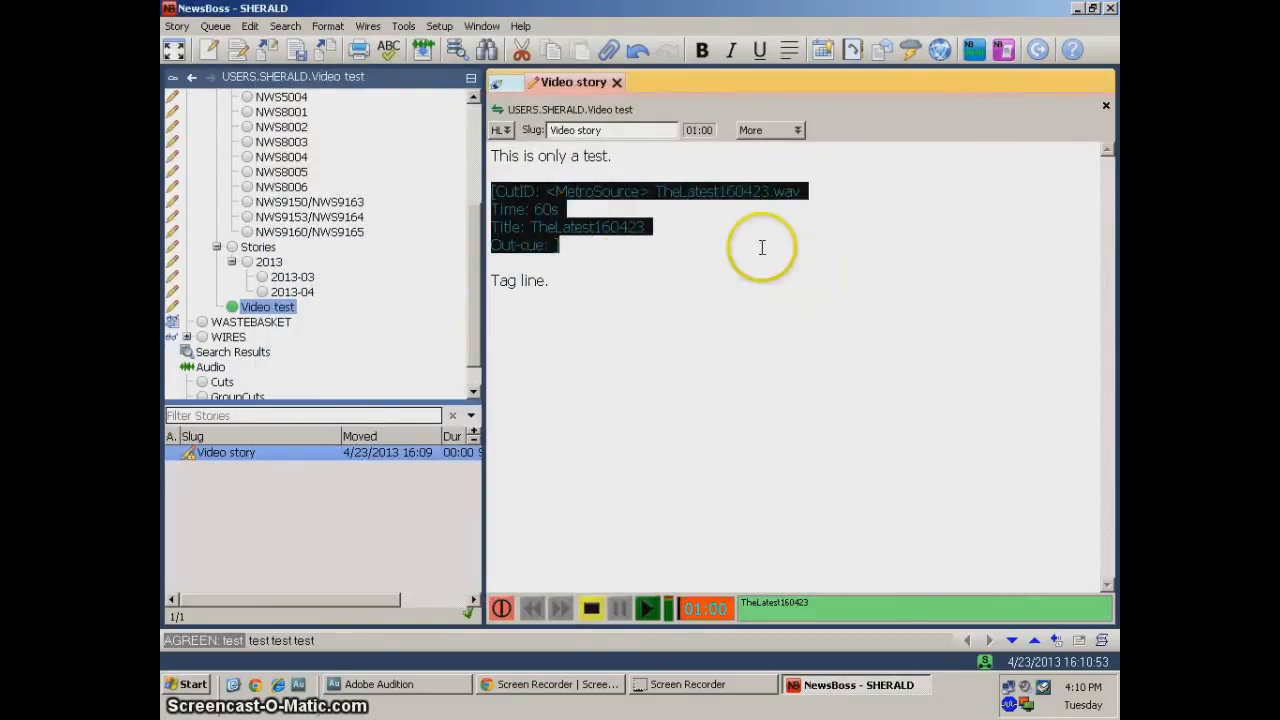
click(578, 160)
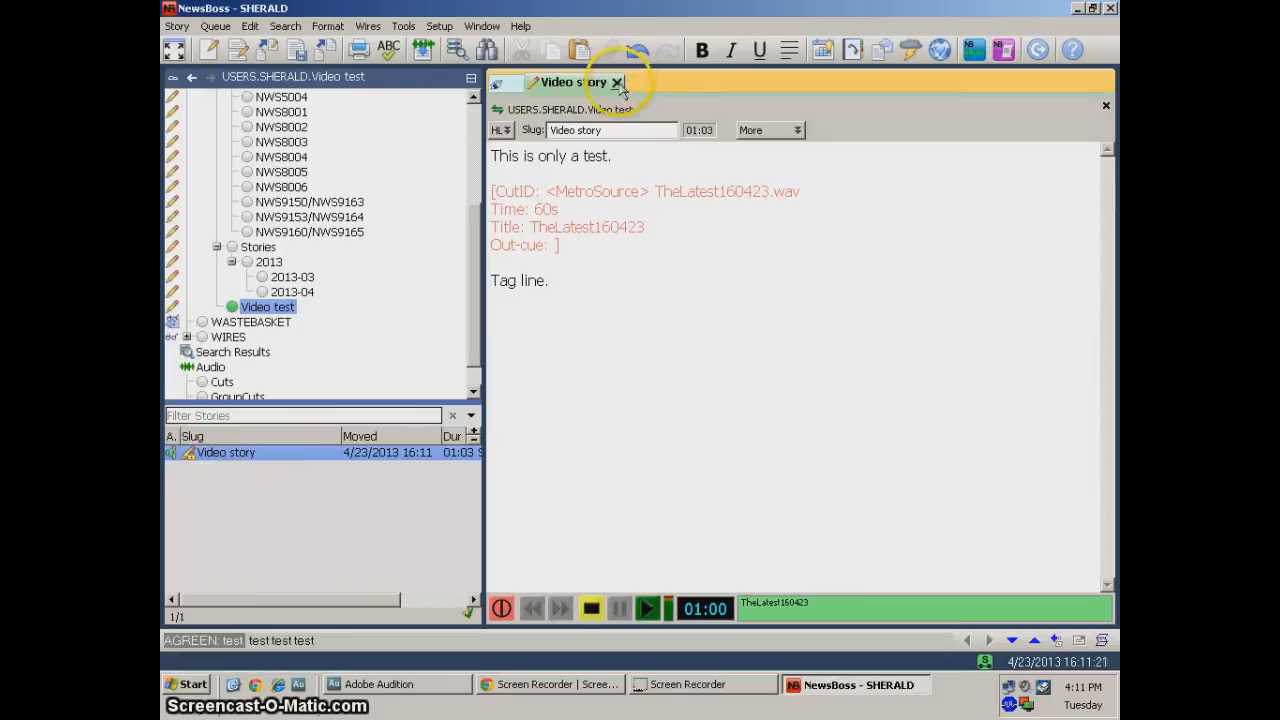
click(617, 83)
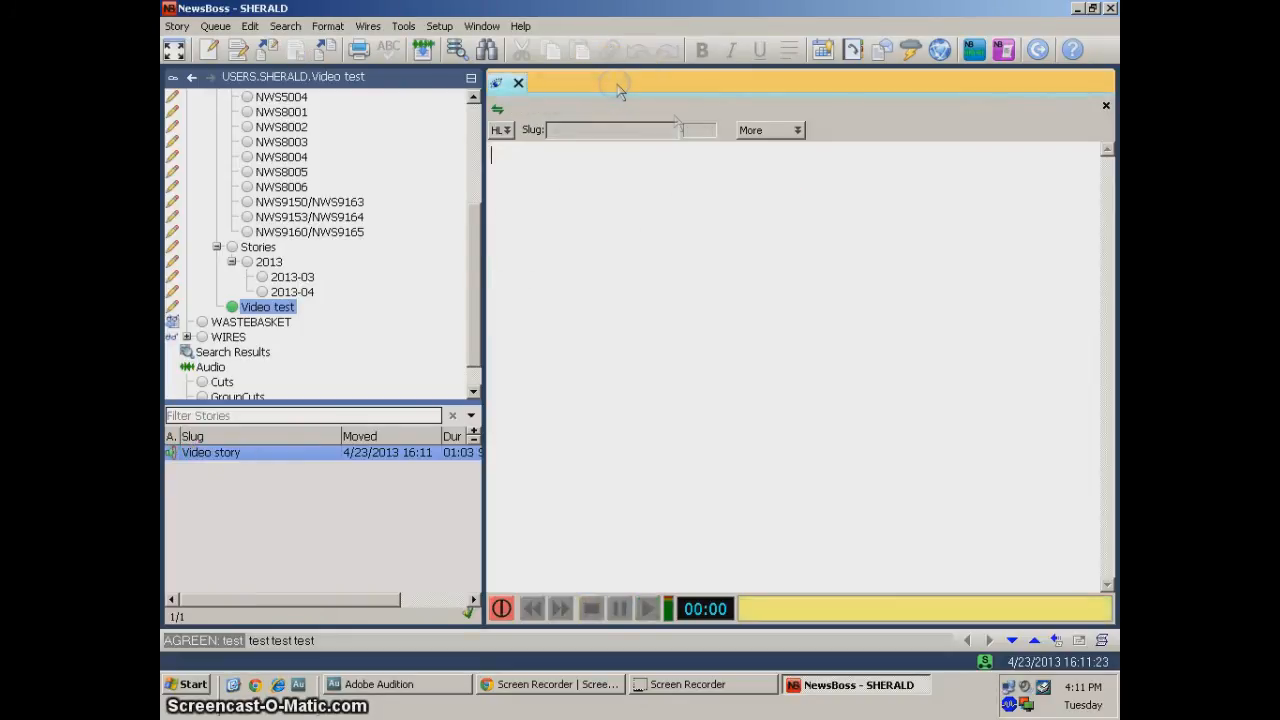
Step: Preview the saved Video story from the Video test queue in the reading tab
click(498, 83)
click(660, 280)
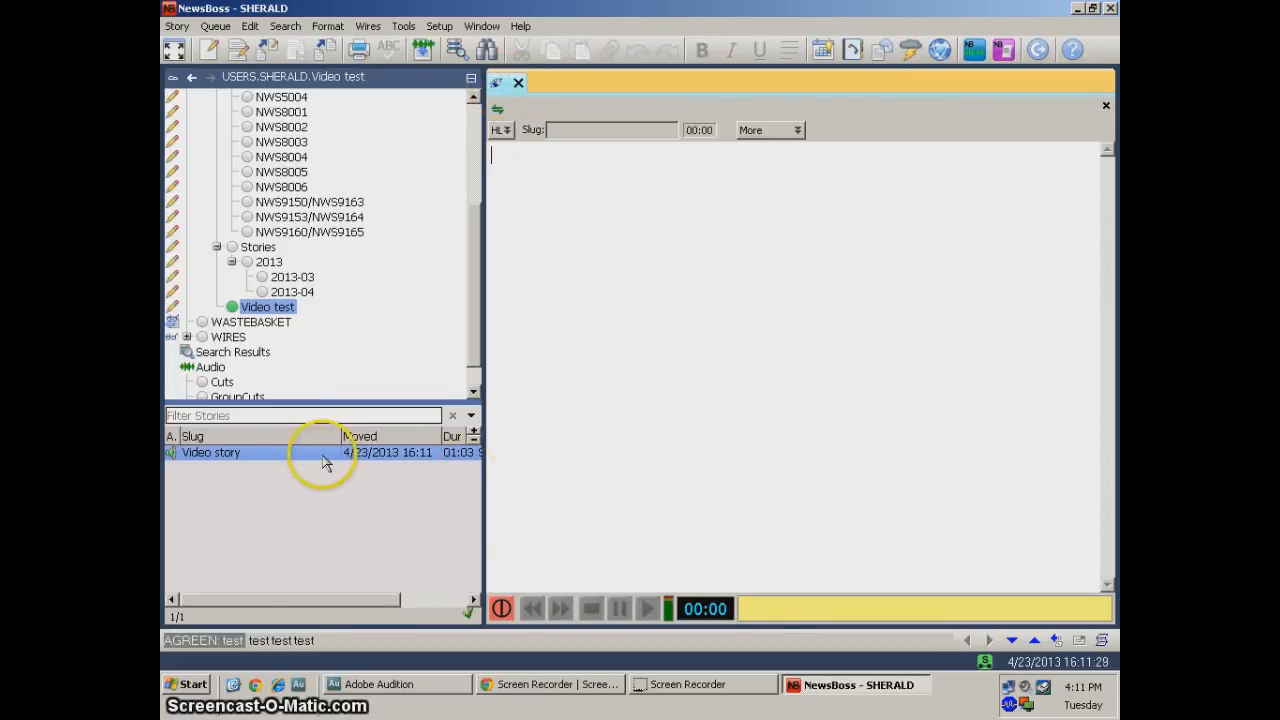
double_click(273, 467)
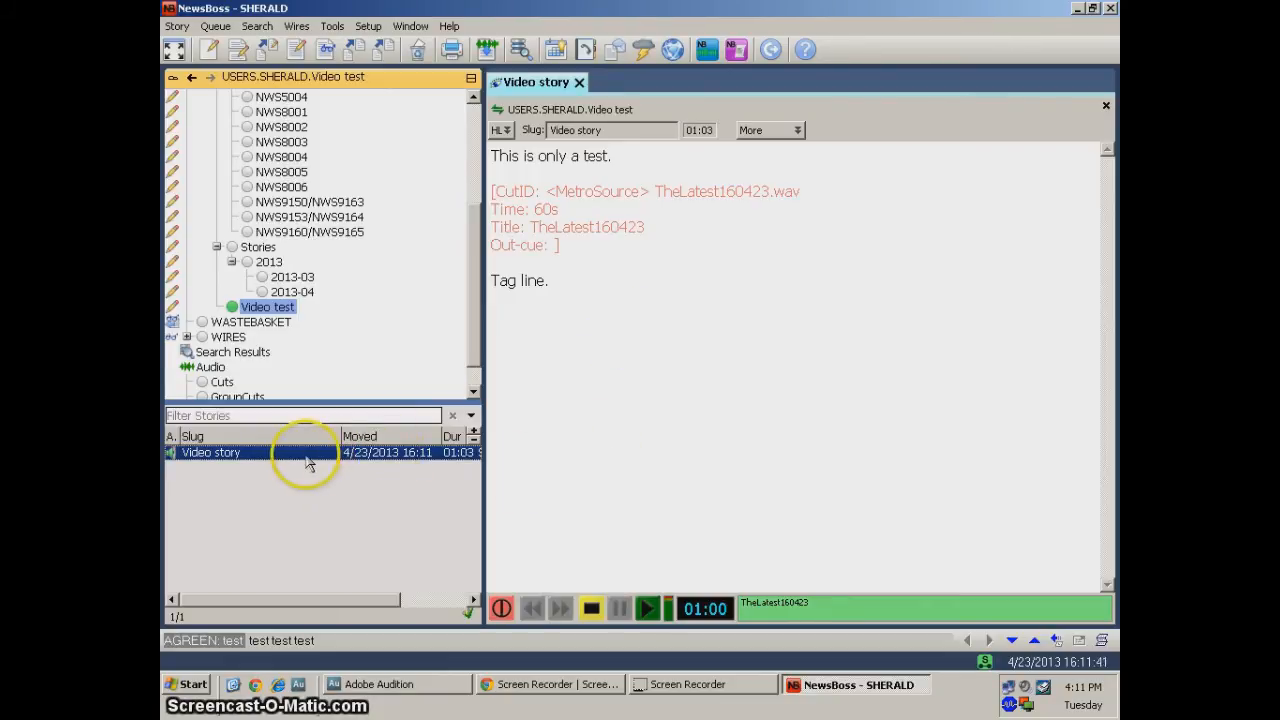
Step: Copy Video story from the Video test queue to the Kalamazoo queue
right_click(250, 463)
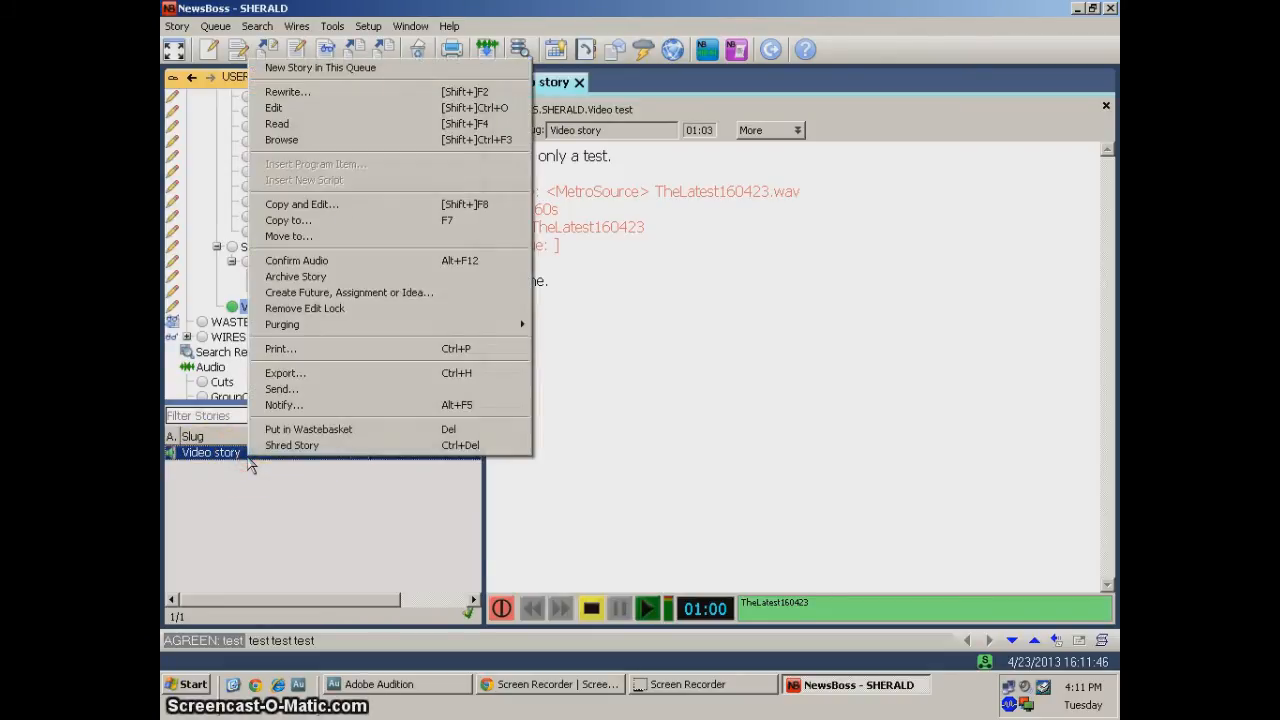
click(474, 222)
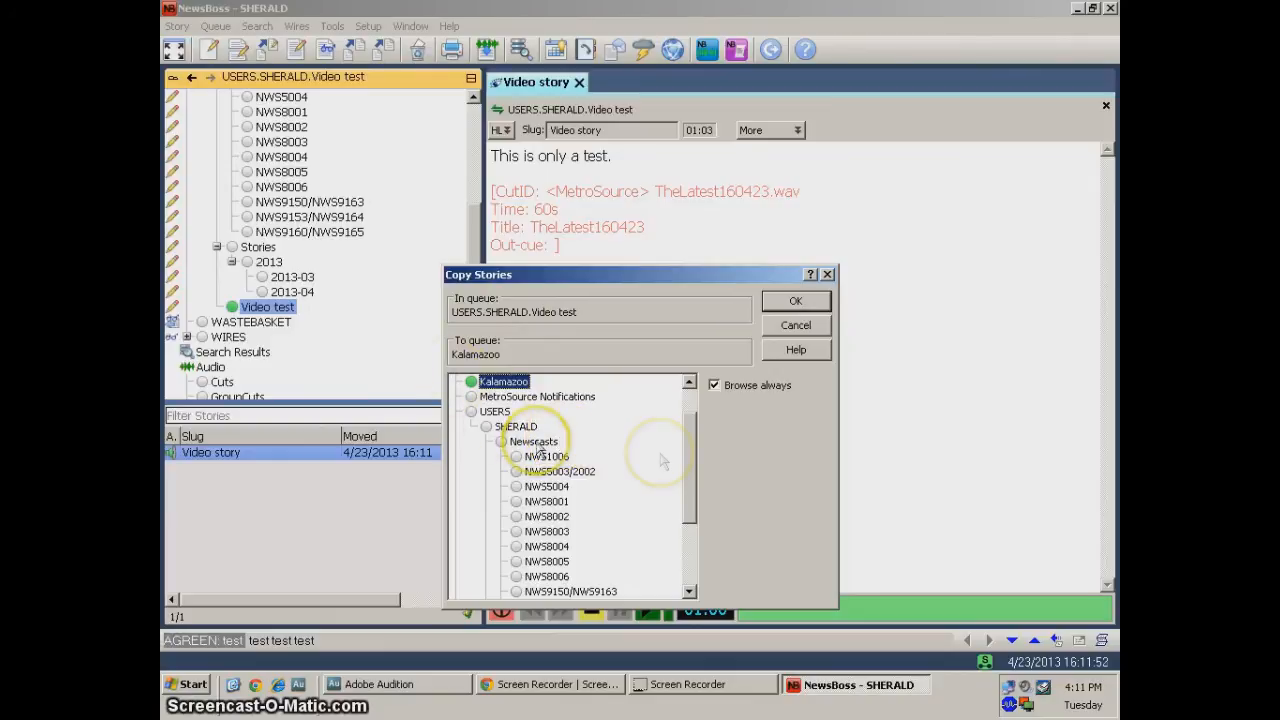
drag(686, 466, 689, 417)
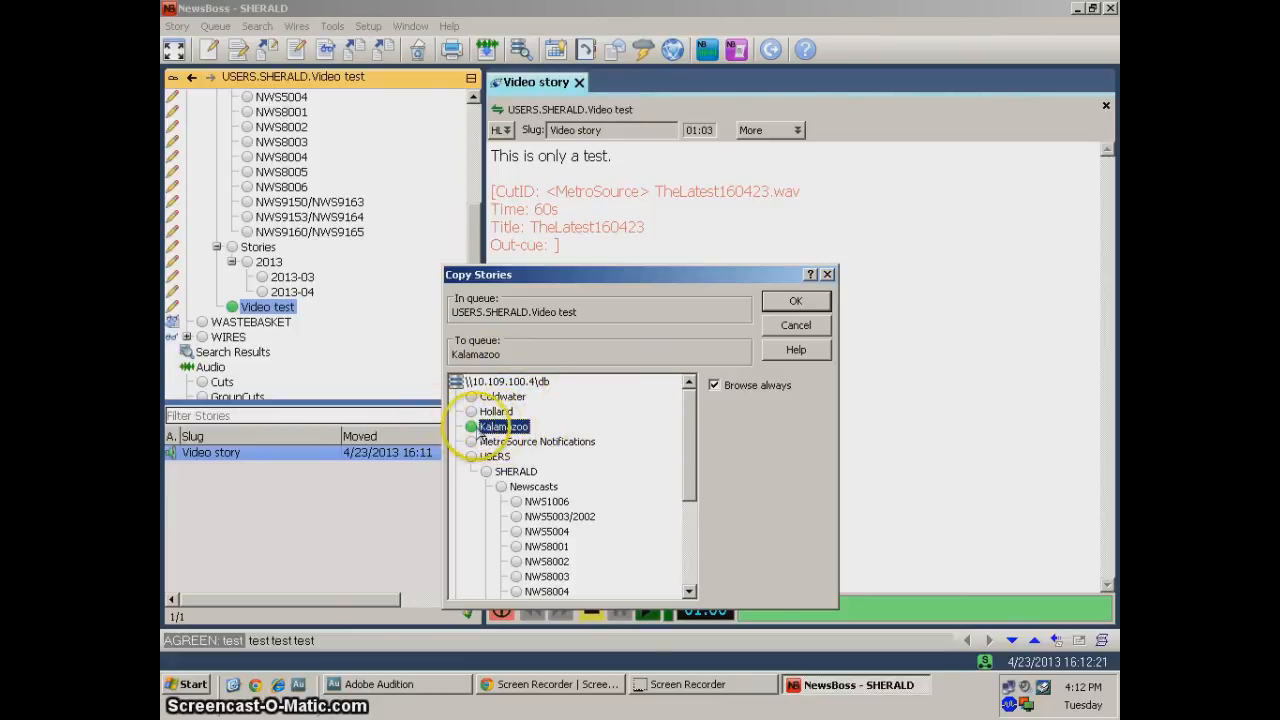
click(796, 303)
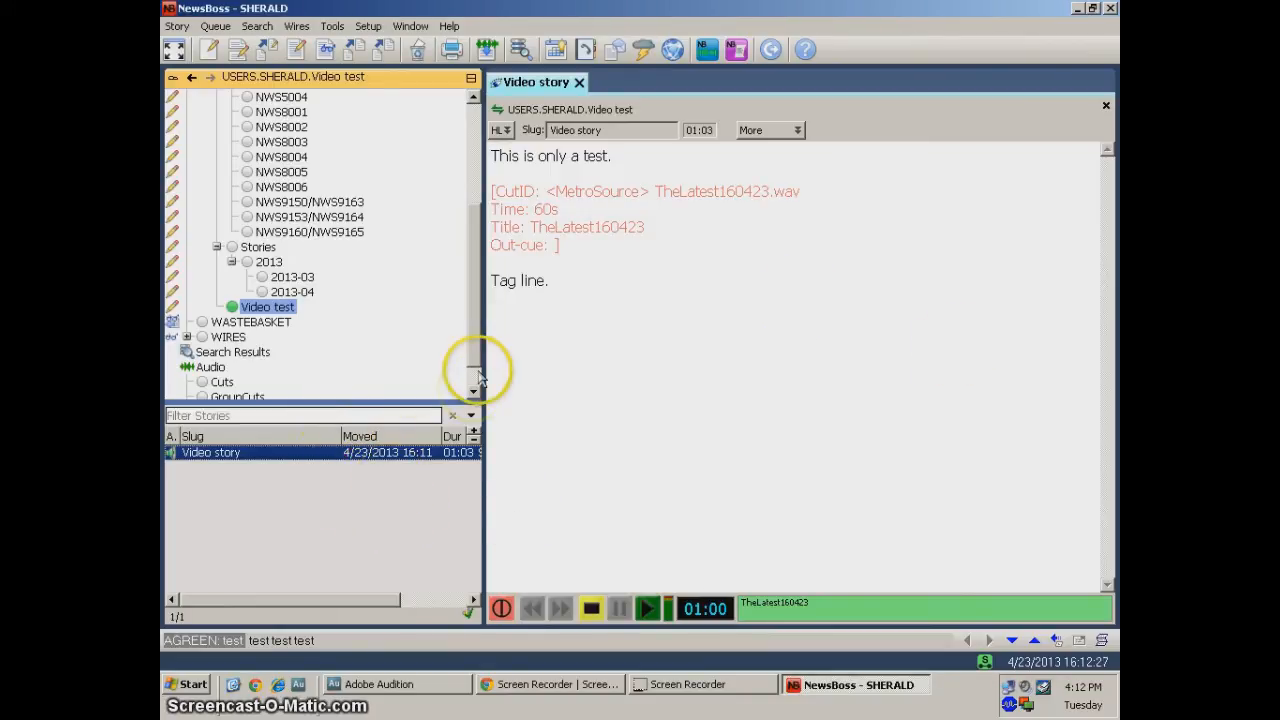
Step: Open the Kalamazoo queue and view the copied Video story in it
drag(472, 345, 472, 190)
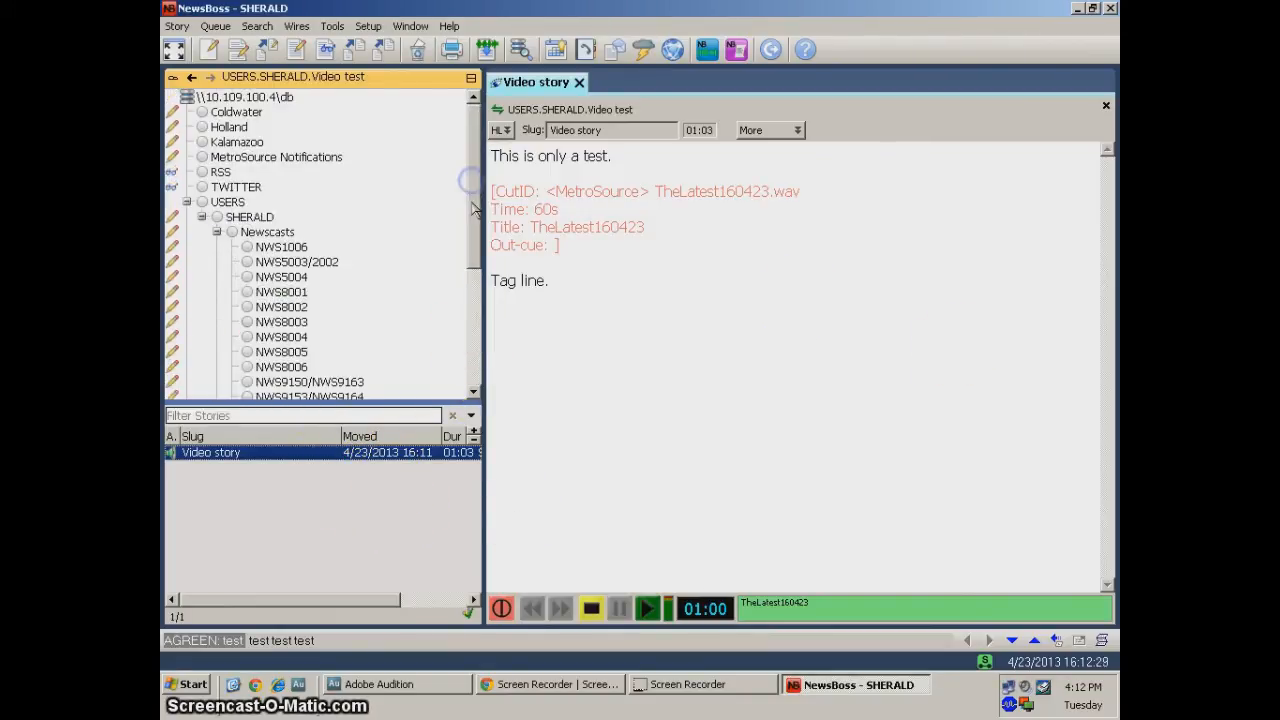
click(240, 142)
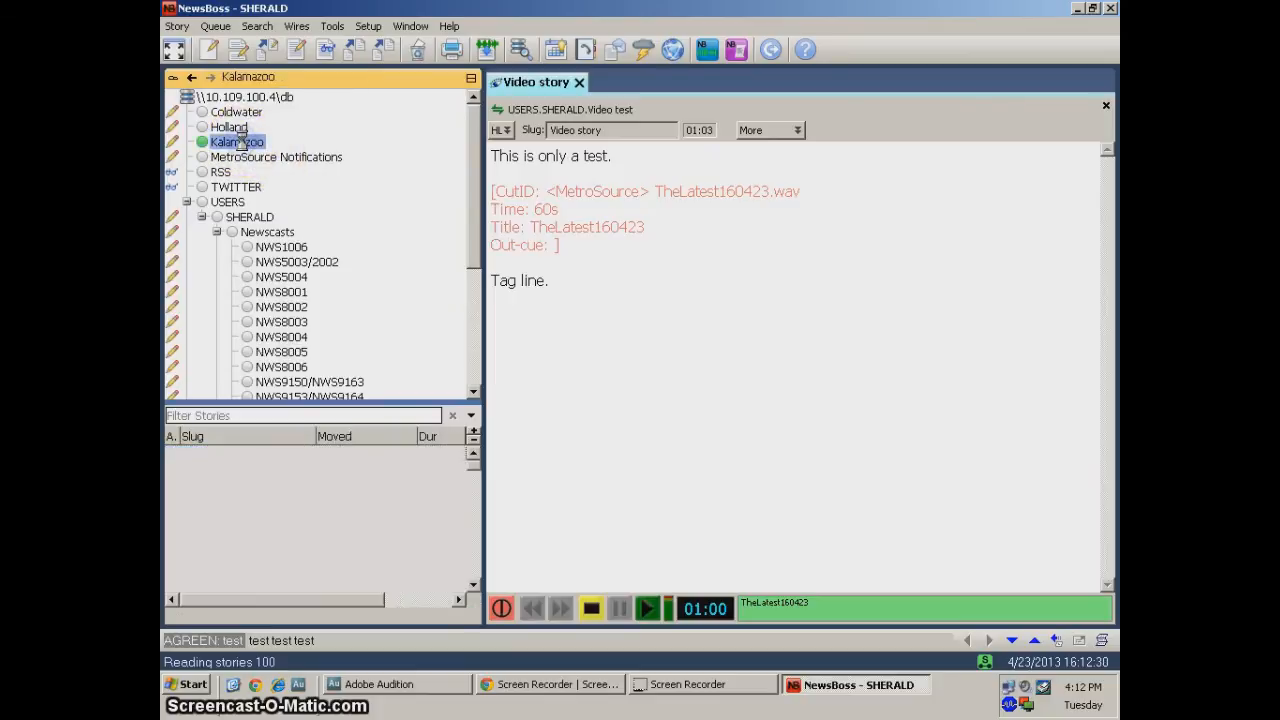
click(283, 452)
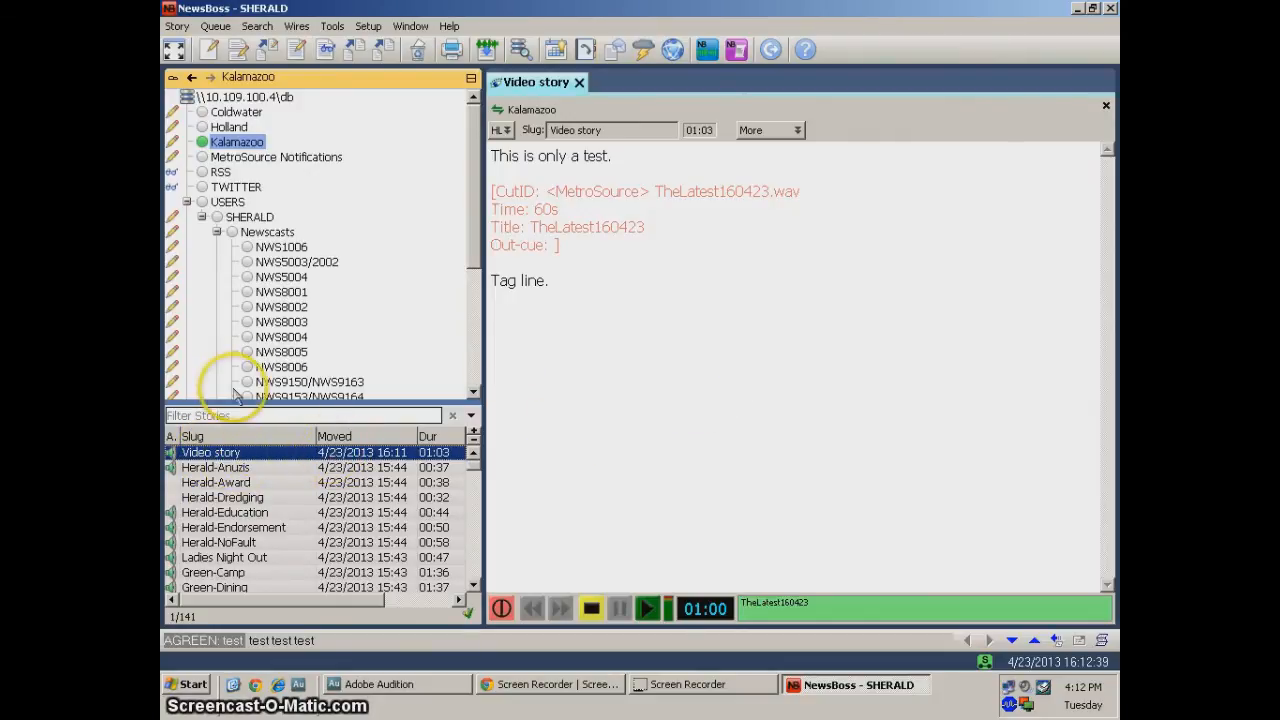
right_click(357, 461)
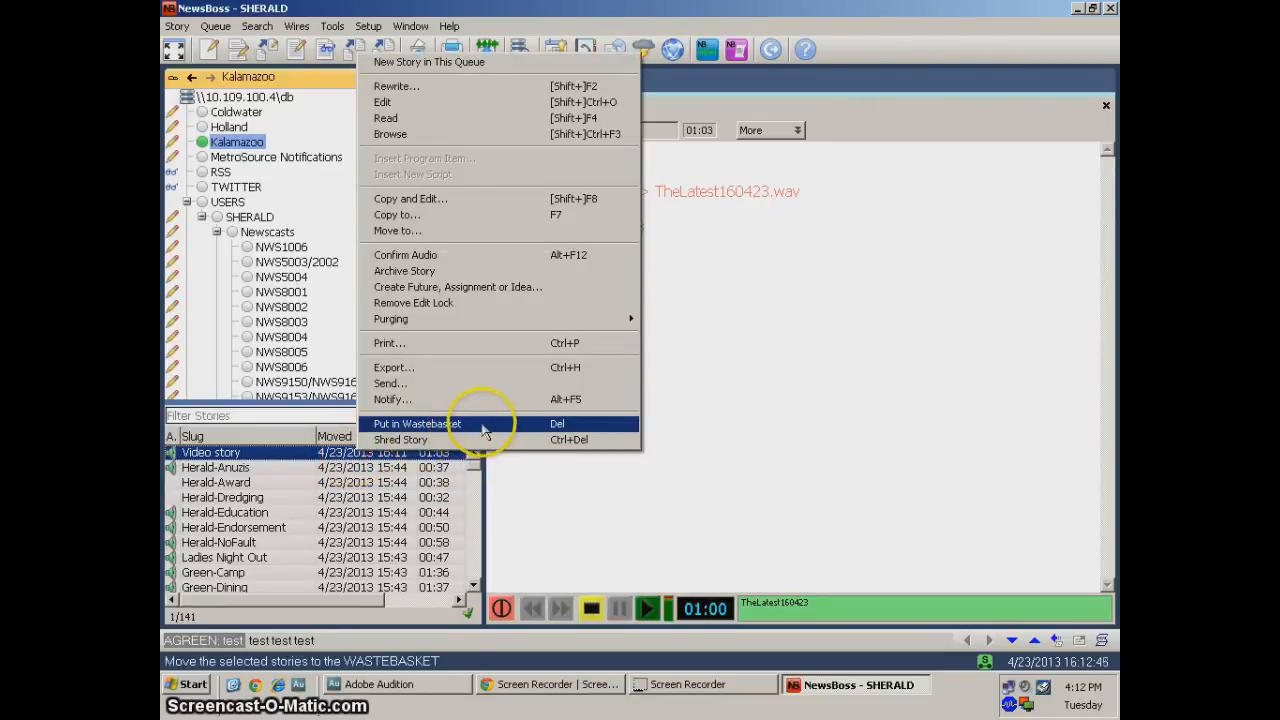
click(283, 322)
click(283, 322)
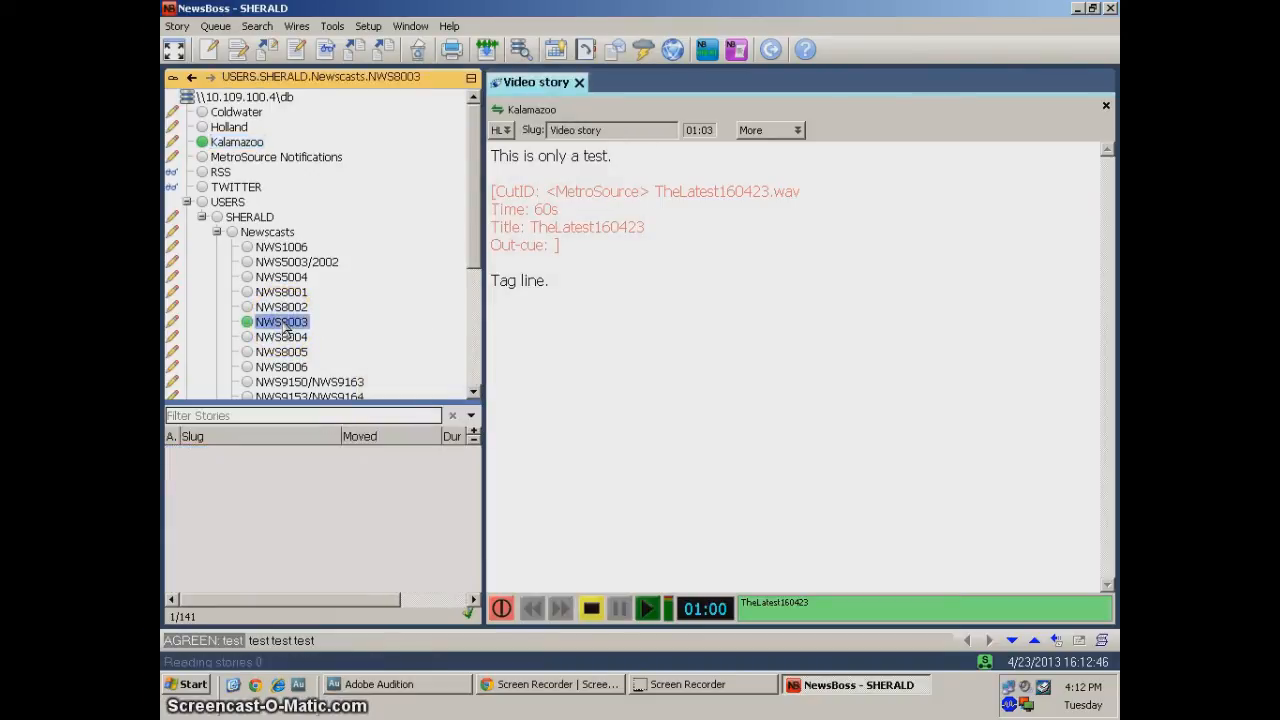
Step: Open the WASTEBASKET queue and look through the discarded stories
click(476, 322)
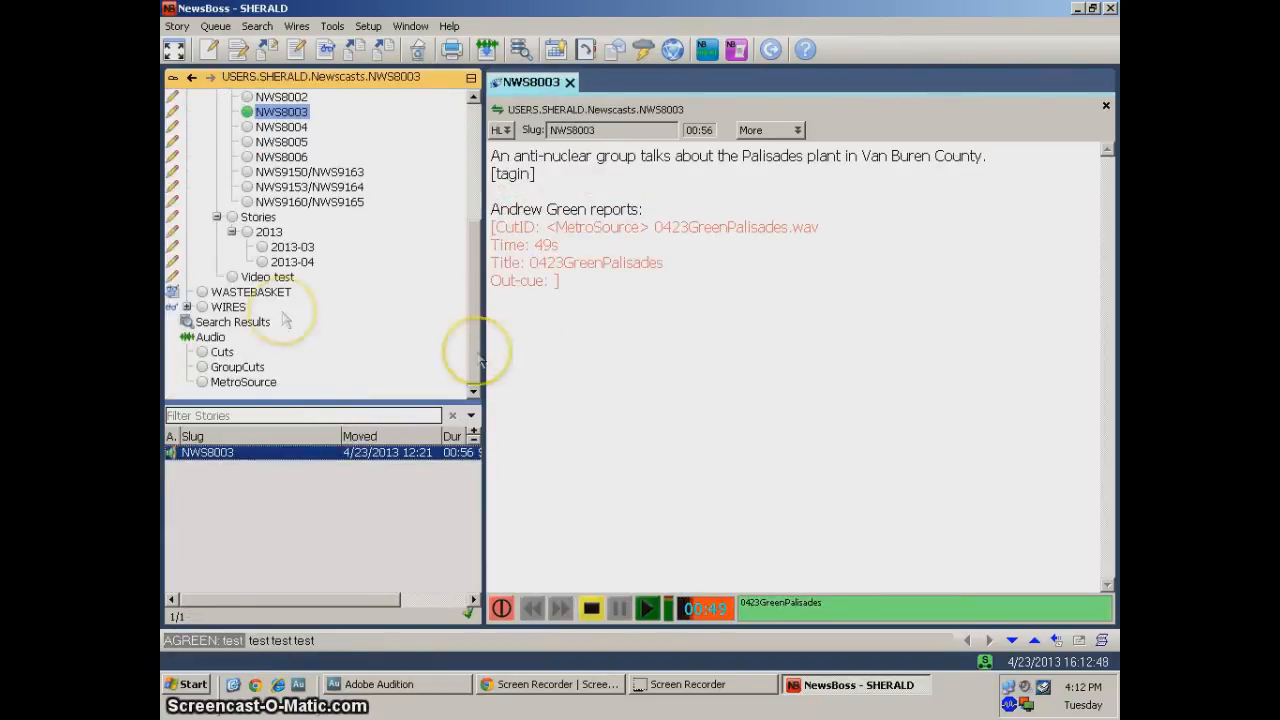
click(215, 293)
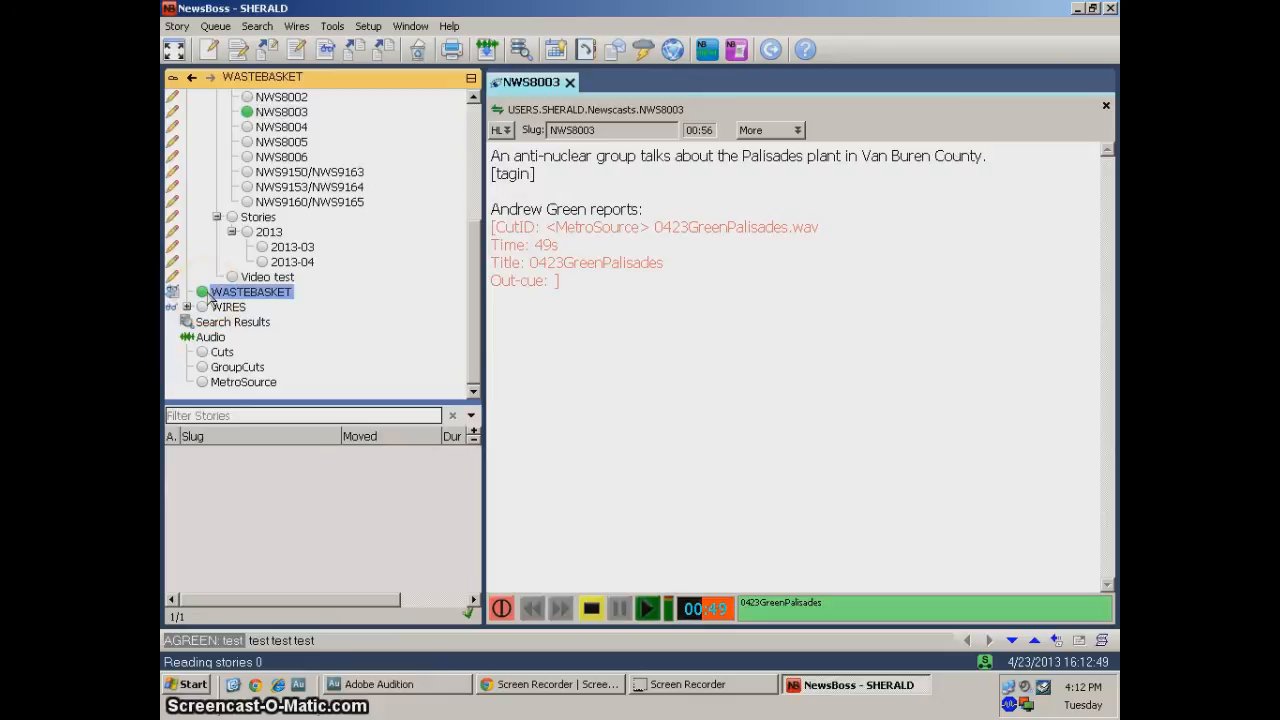
click(263, 473)
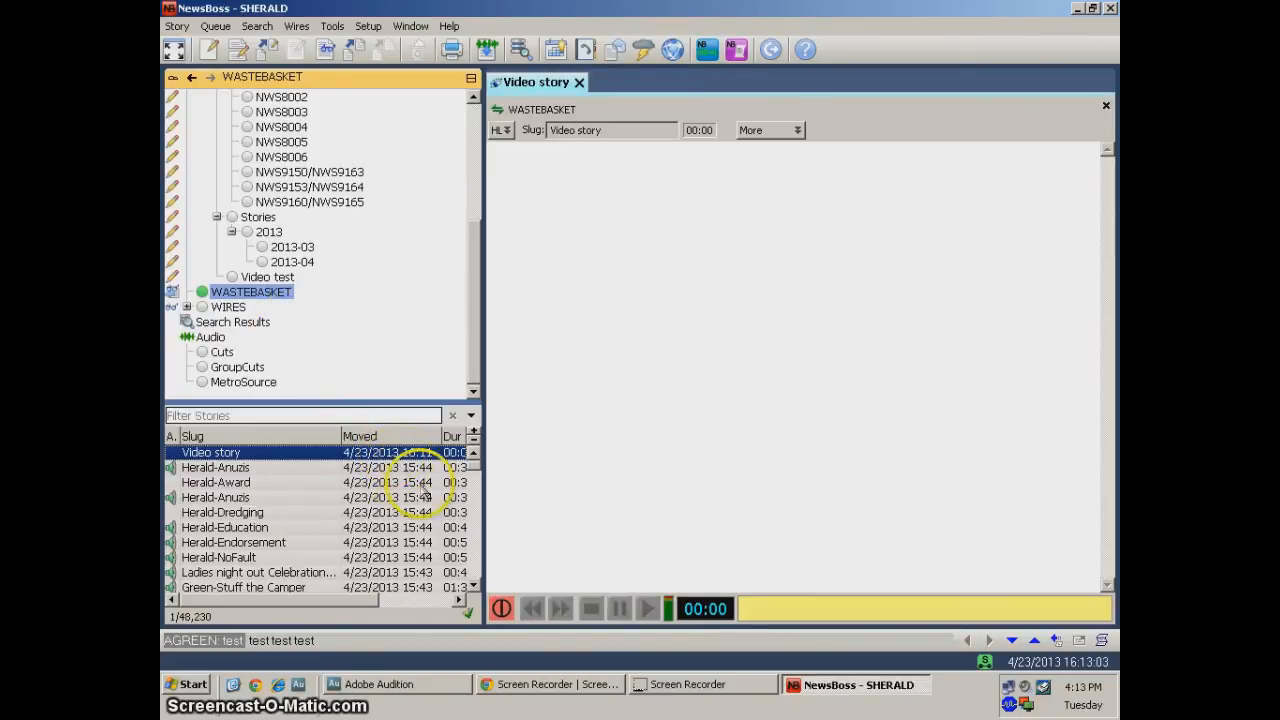
scroll(397, 480, down, 1)
scroll(397, 480, up, 1)
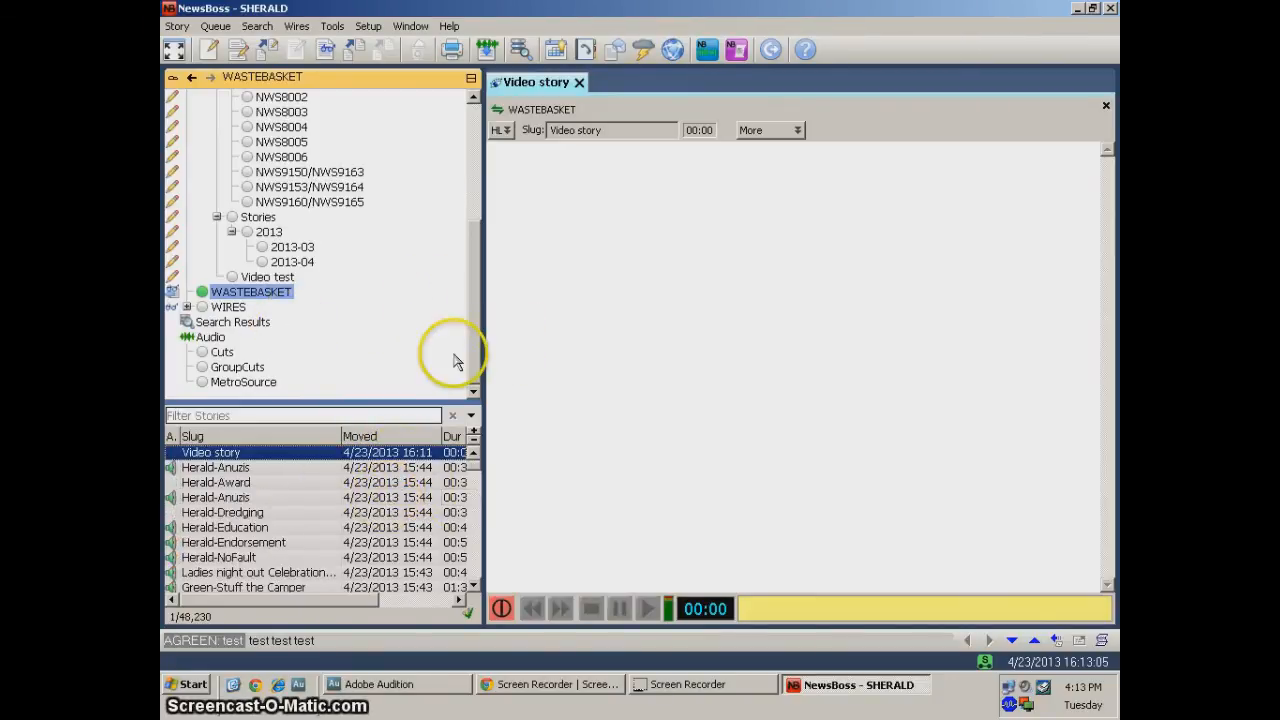
Step: Permanently shred Video story from the Kalamazoo queue and confirm the deletion
drag(480, 340, 465, 165)
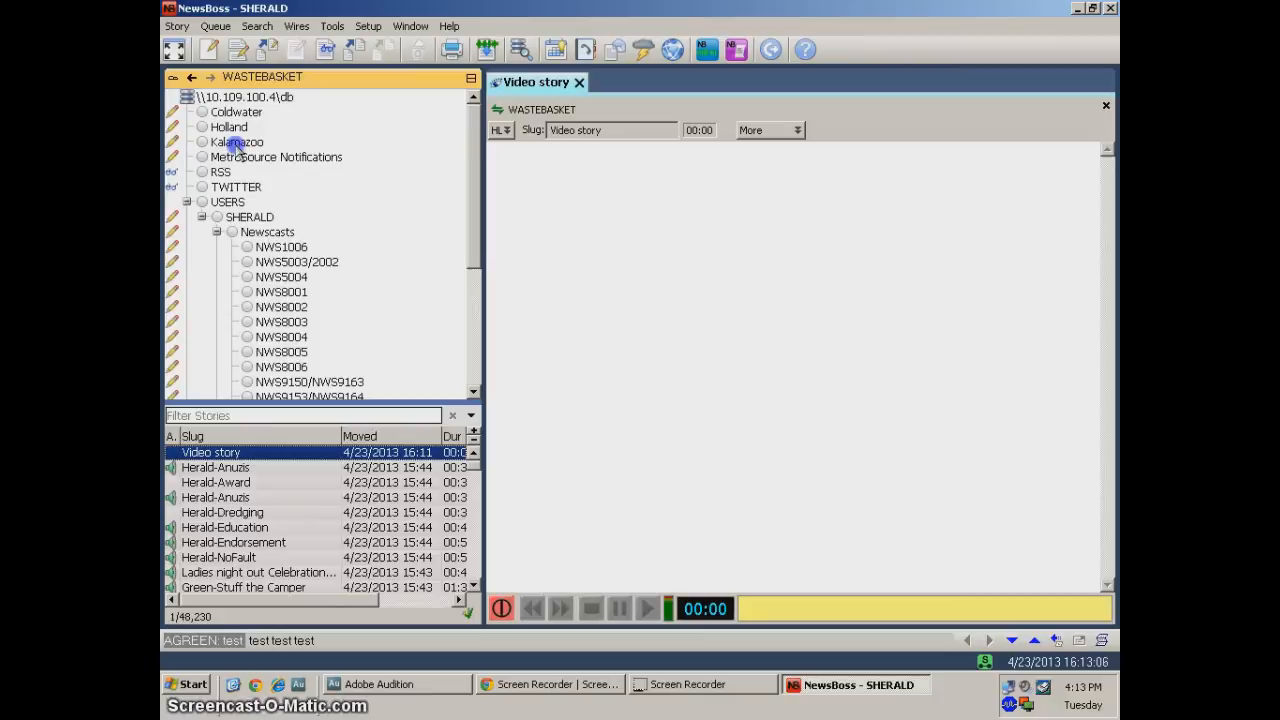
click(237, 142)
click(226, 455)
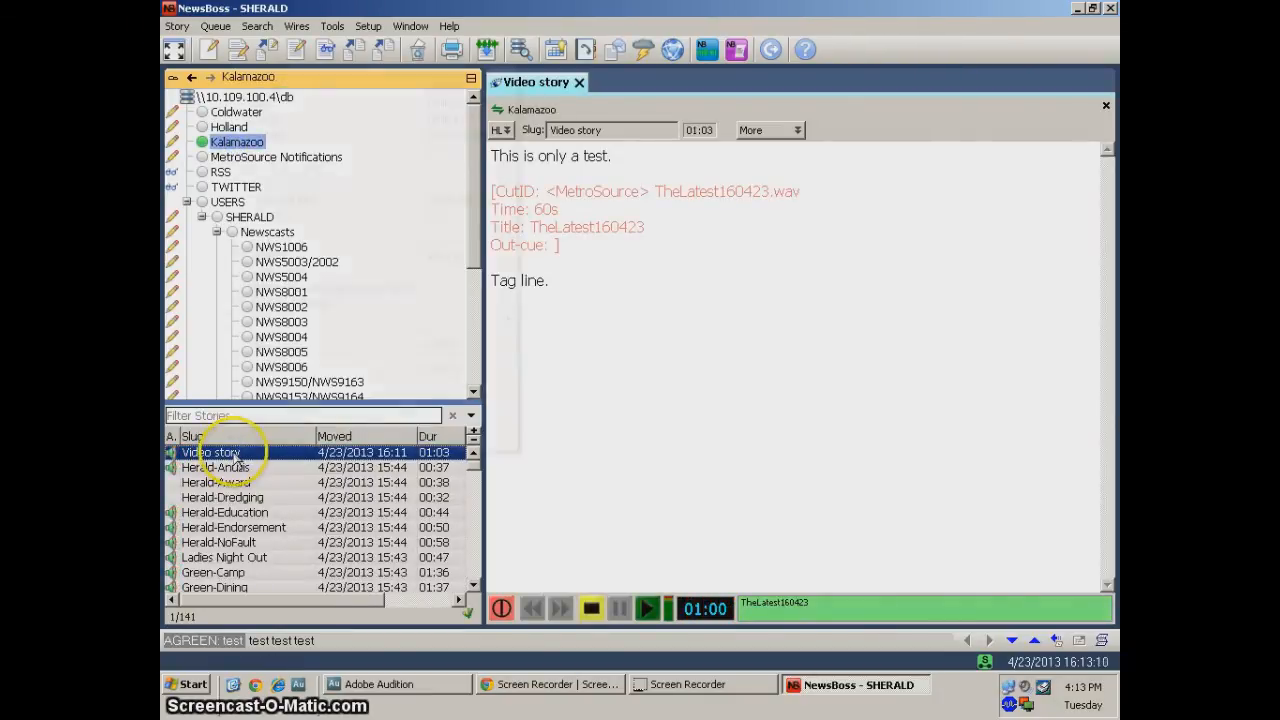
right_click(236, 457)
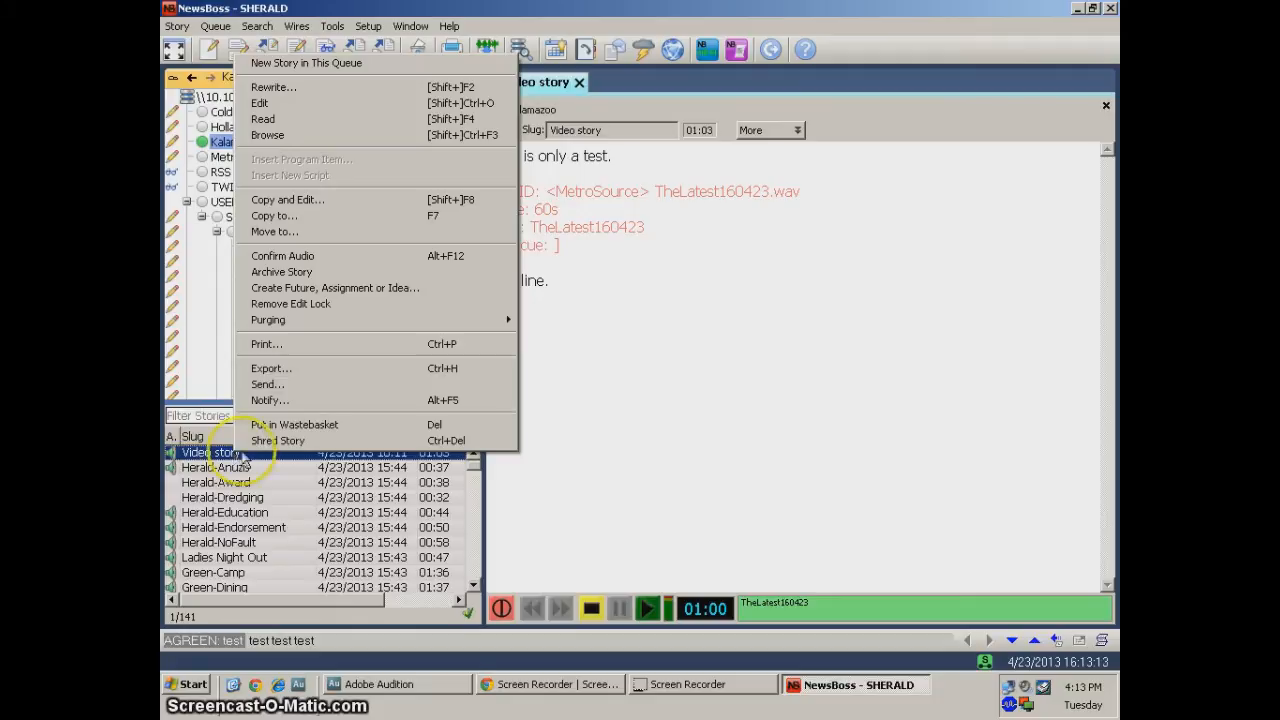
click(380, 442)
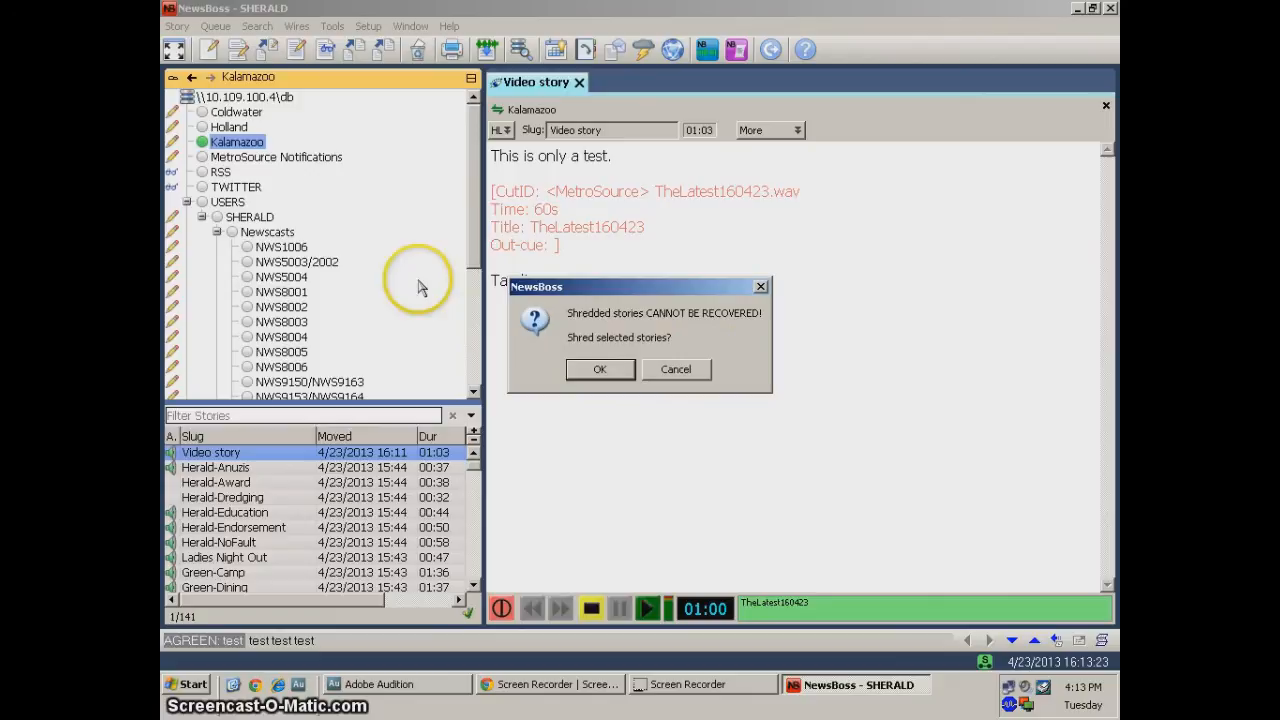
click(617, 372)
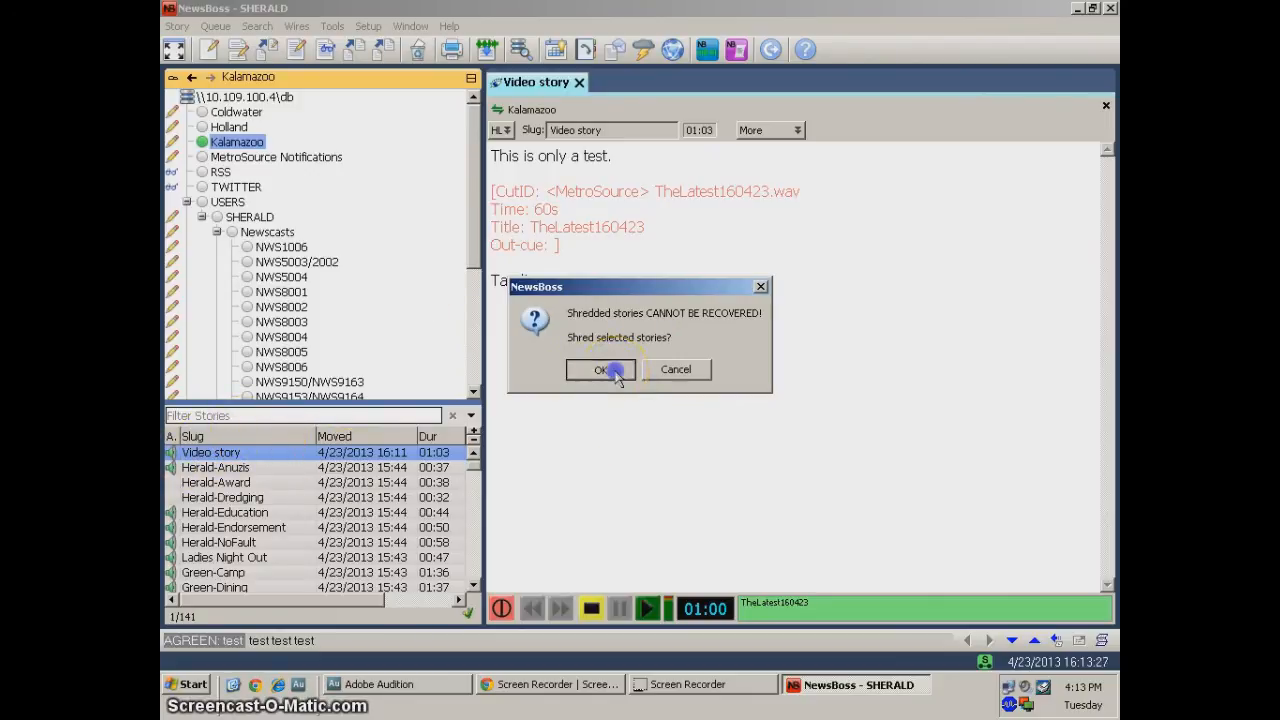